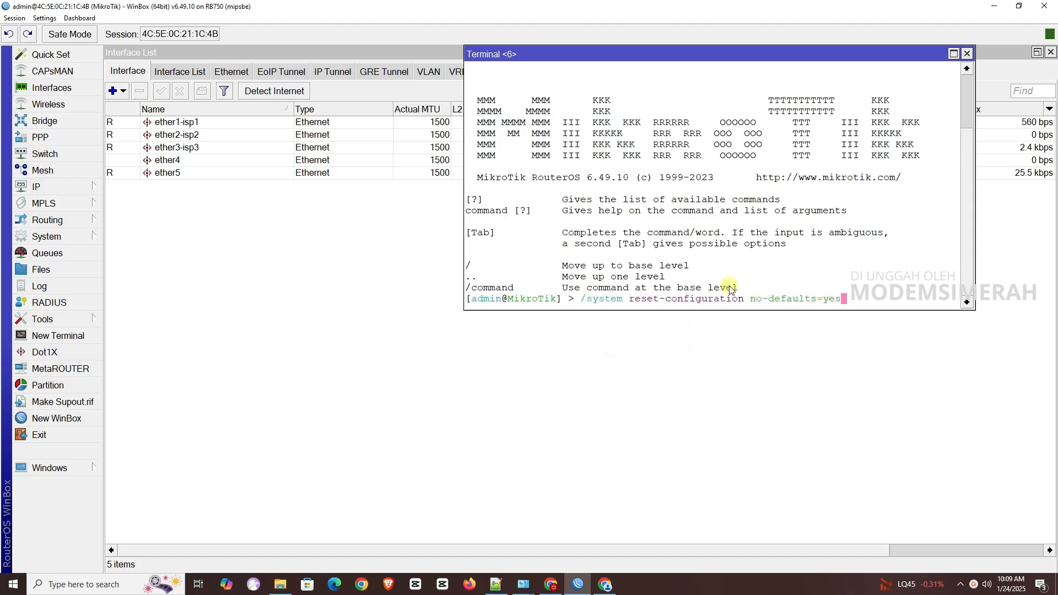
# Reset the router configuration with no-defaults=yes, confirm the reset, and reconnect to the discovered MikroTik as admin without a password
pyautogui.press('Return')
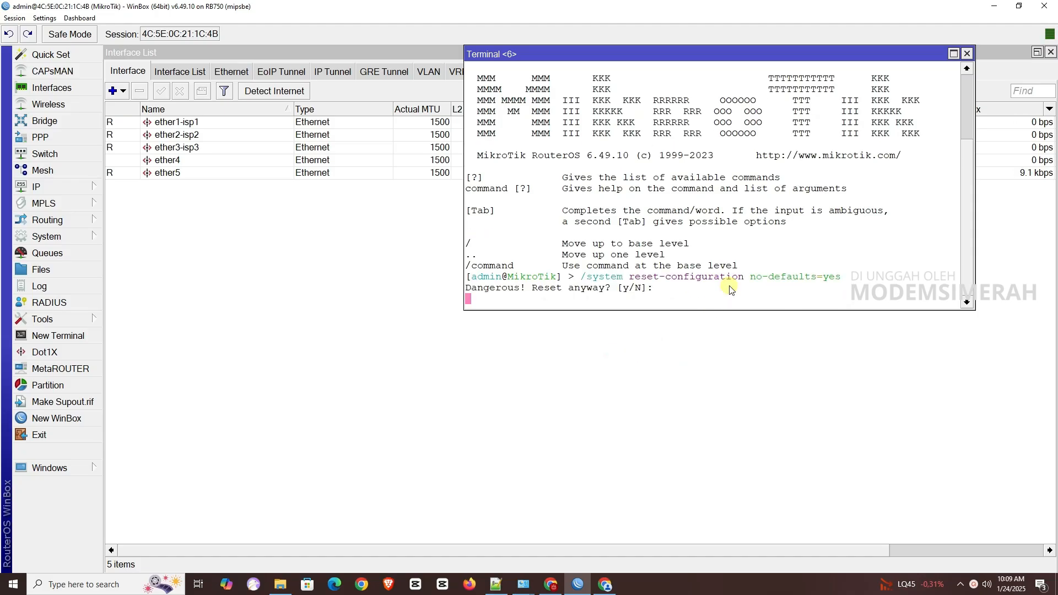
pyautogui.write('y')
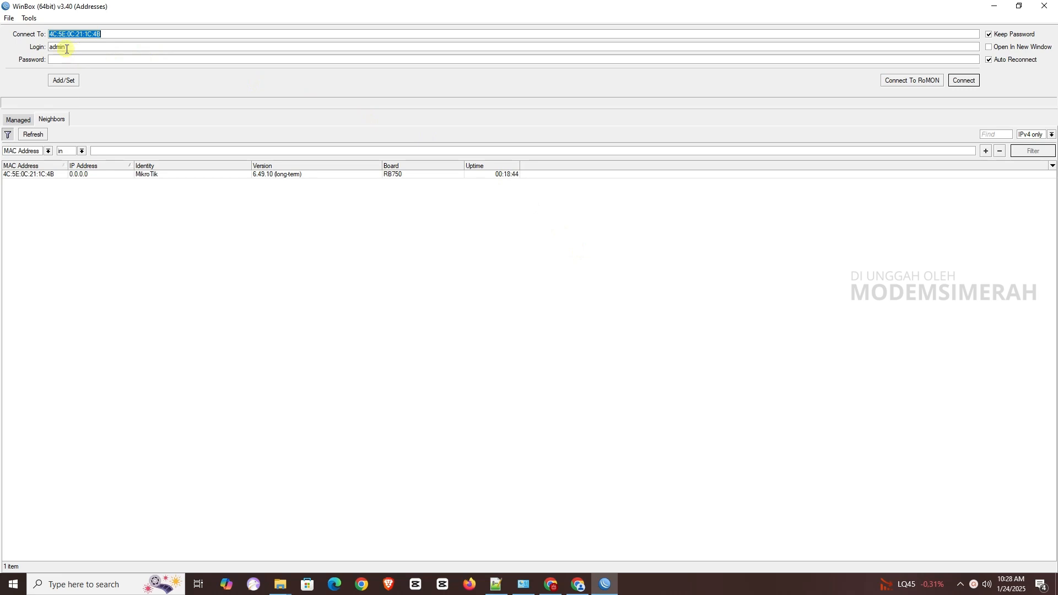
pyautogui.click(33, 175)
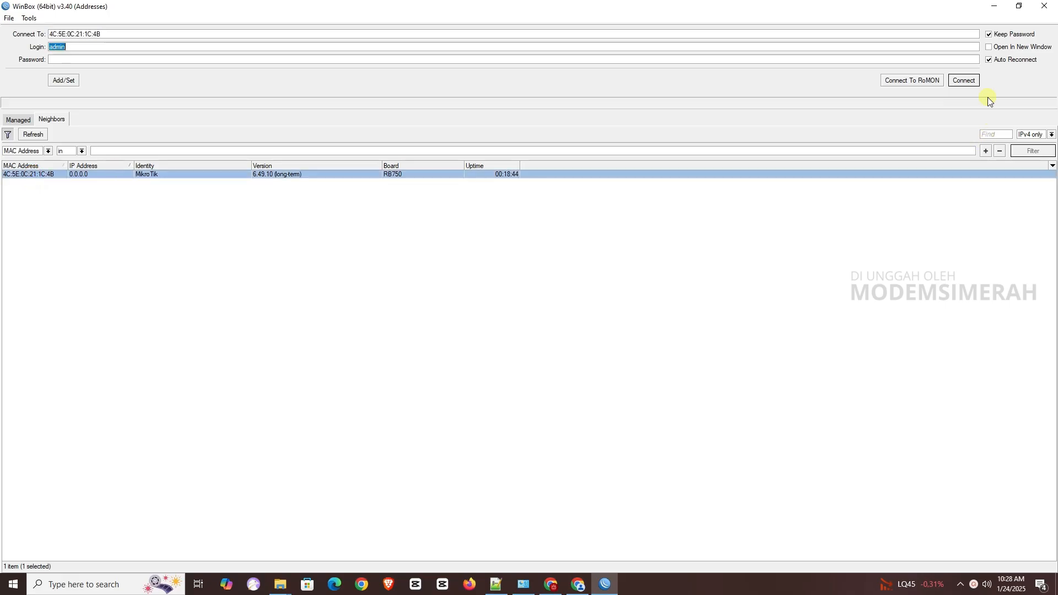
pyautogui.click(964, 80)
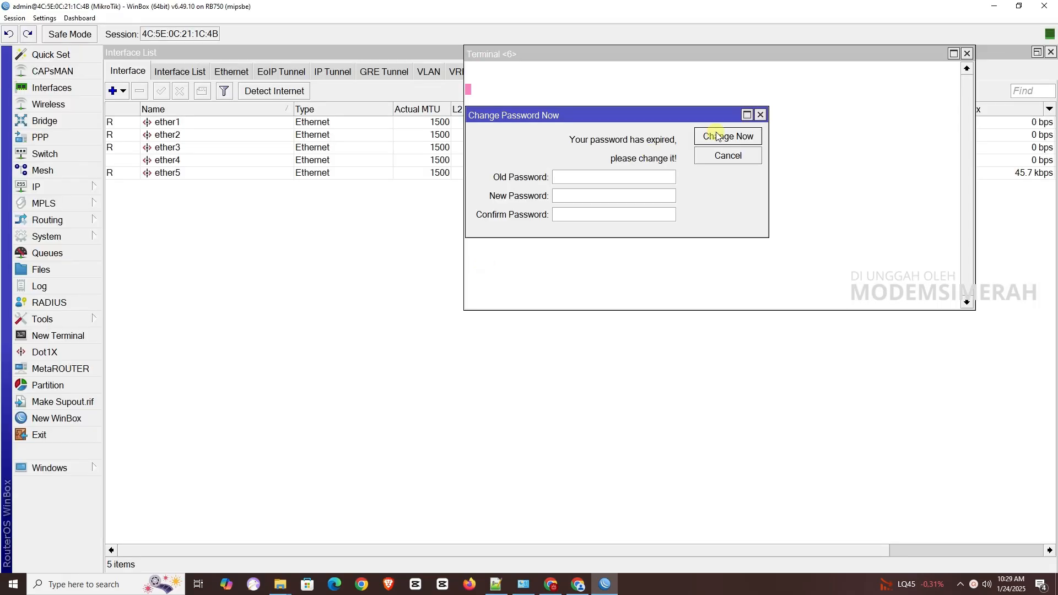
# Set and confirm a new admin password for the router, leaving the old password empty
pyautogui.click(579, 197)
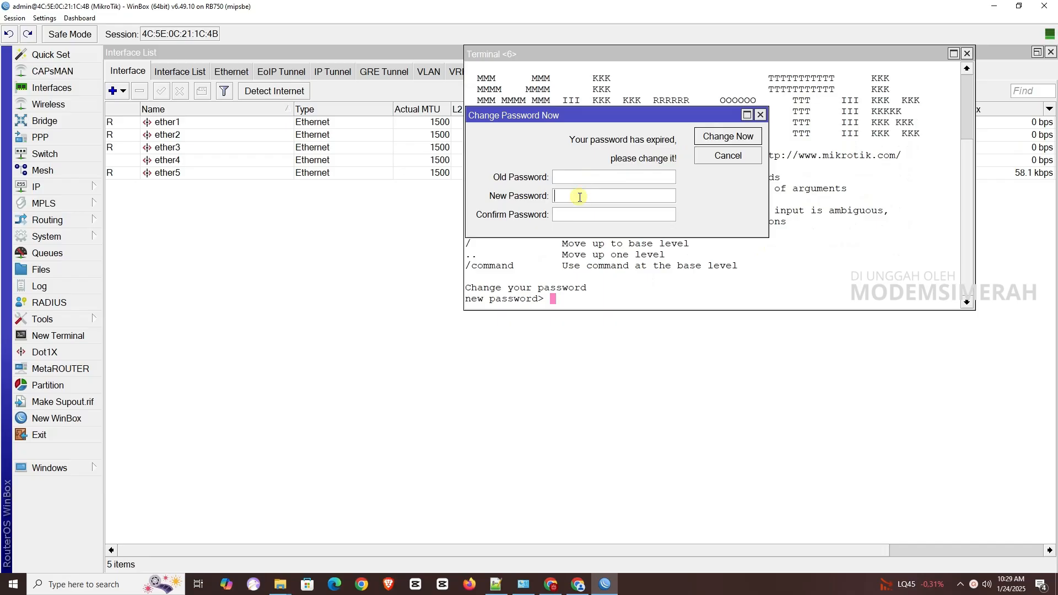
pyautogui.write('*********')
pyautogui.click(713, 139)
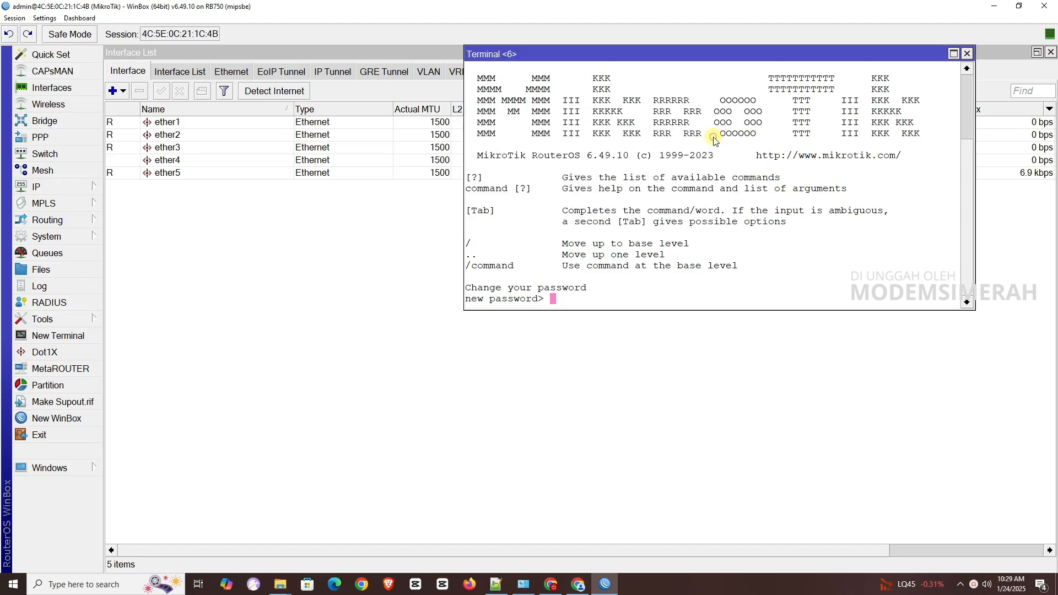
# Disconnect the current session and log back in to the router as admin with the new account password
pyautogui.click(15, 18)
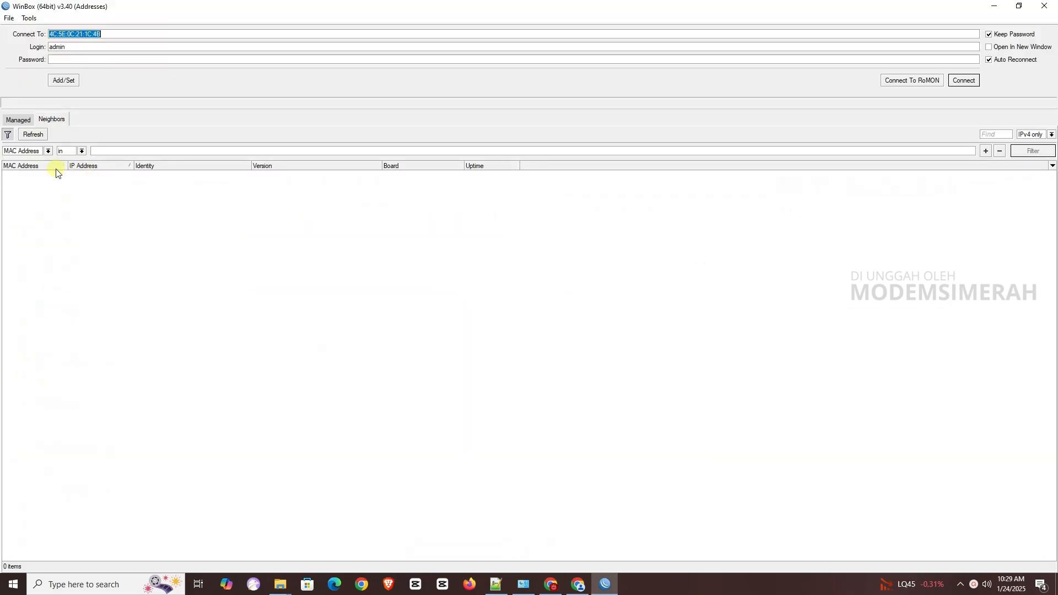
pyautogui.click(72, 59)
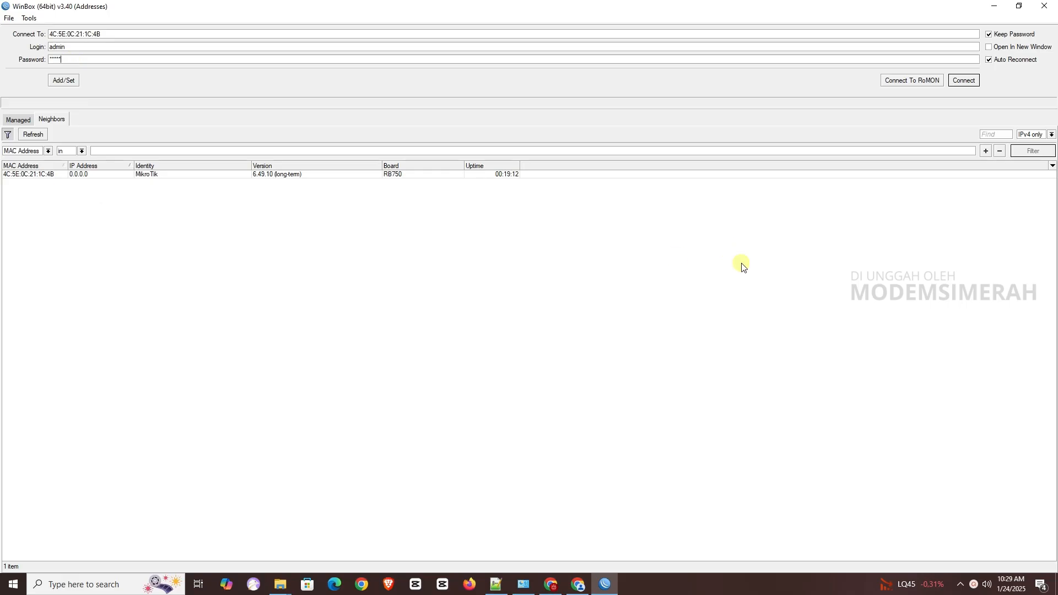
pyautogui.click(976, 81)
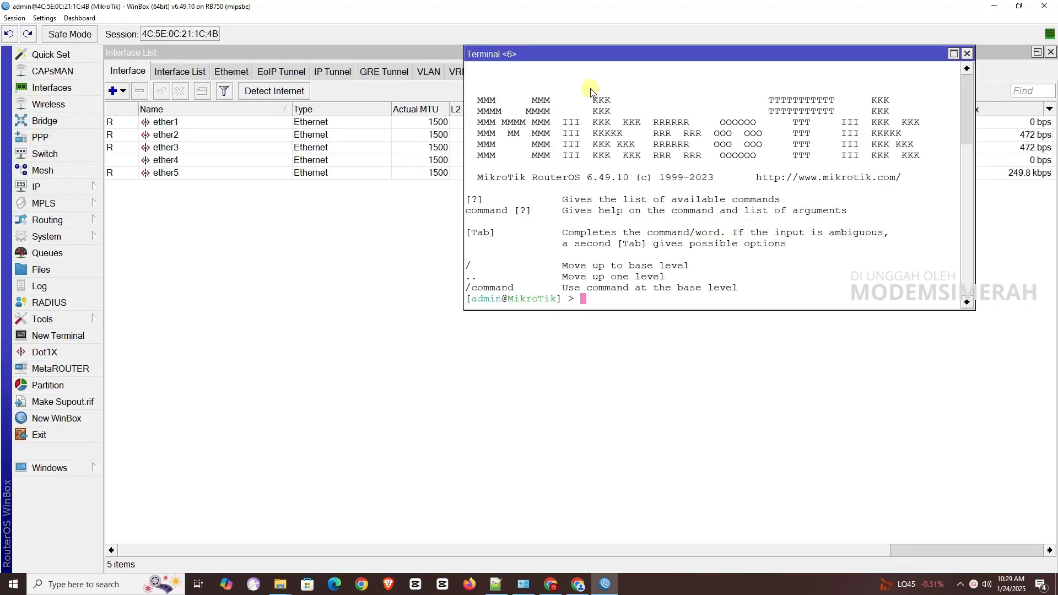
# Move the terminal clear of the interface list, then switch to Notepad++ and copy the three ethernet naming commands on lines 17–19
pyautogui.moveTo(586, 53); pyautogui.dragTo(508, 214)
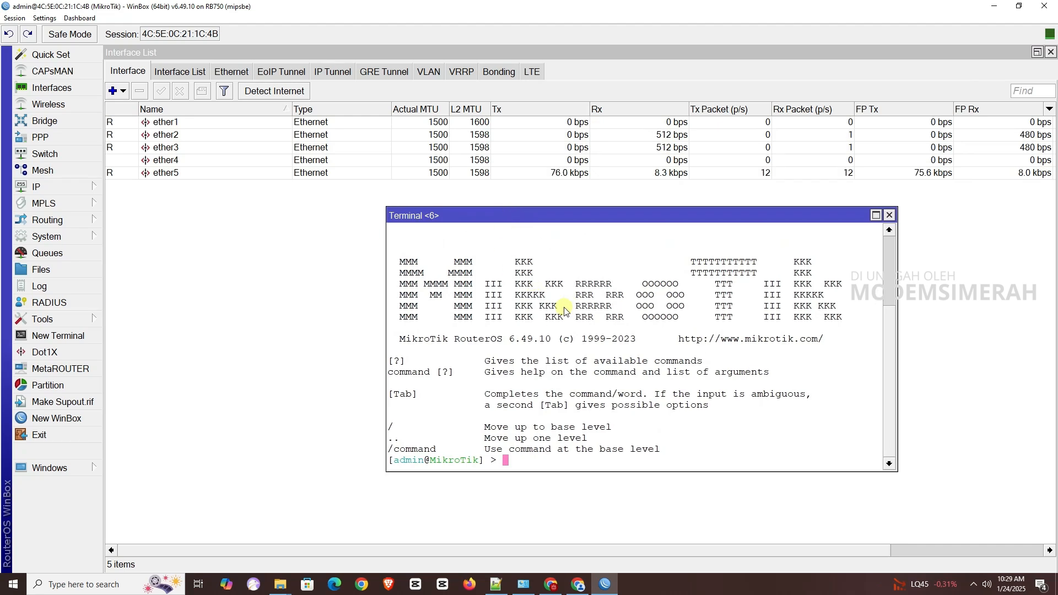
pyautogui.click(497, 584)
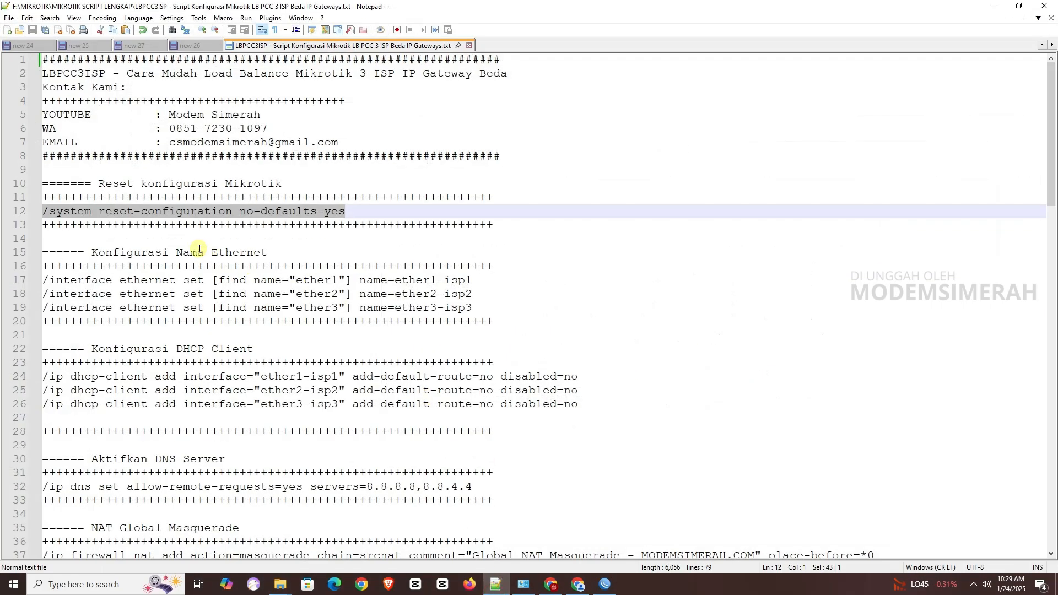
pyautogui.moveTo(1050, 162); pyautogui.dragTo(1053, 202)
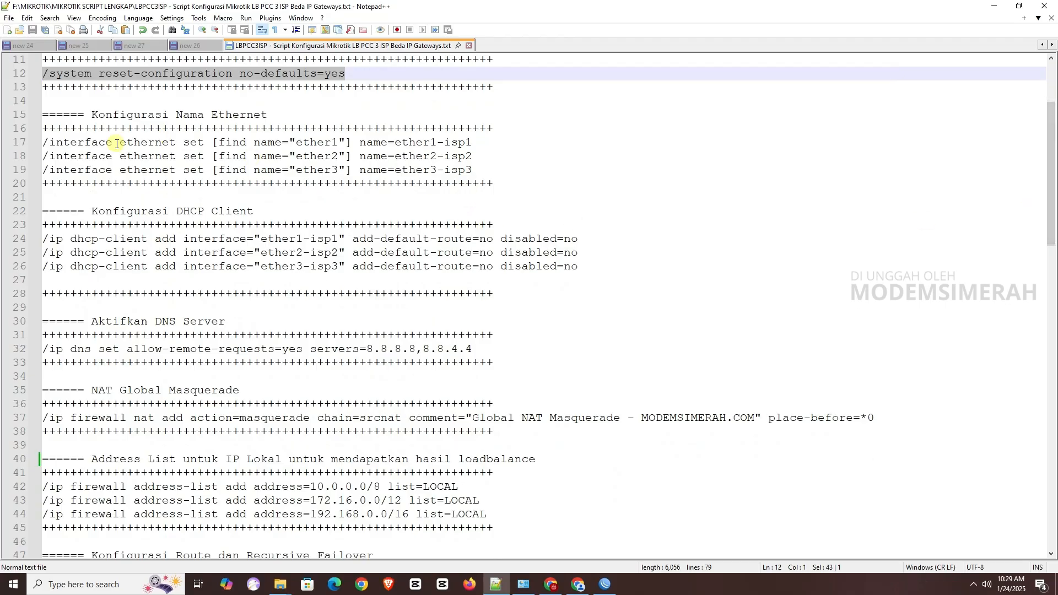
pyautogui.moveTo(480, 166); pyautogui.dragTo(44, 144)
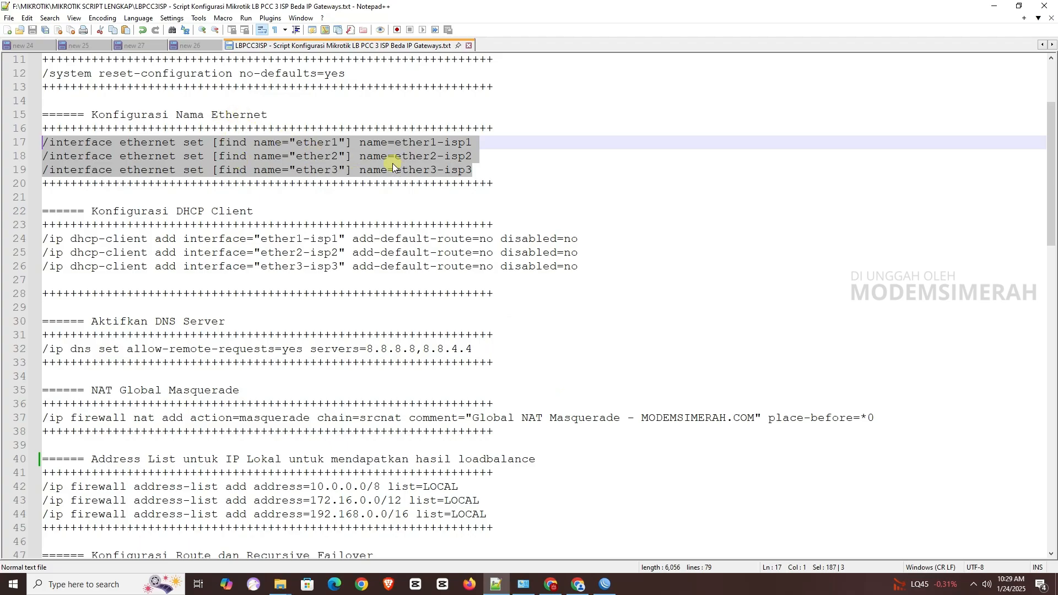
# Switch to WinBox, run the copied commands to rename ether1, ether2 and ether3 as ether1-isp1, ether2-isp2 and ether3-isp3, and close the terminal
pyautogui.click(601, 584)
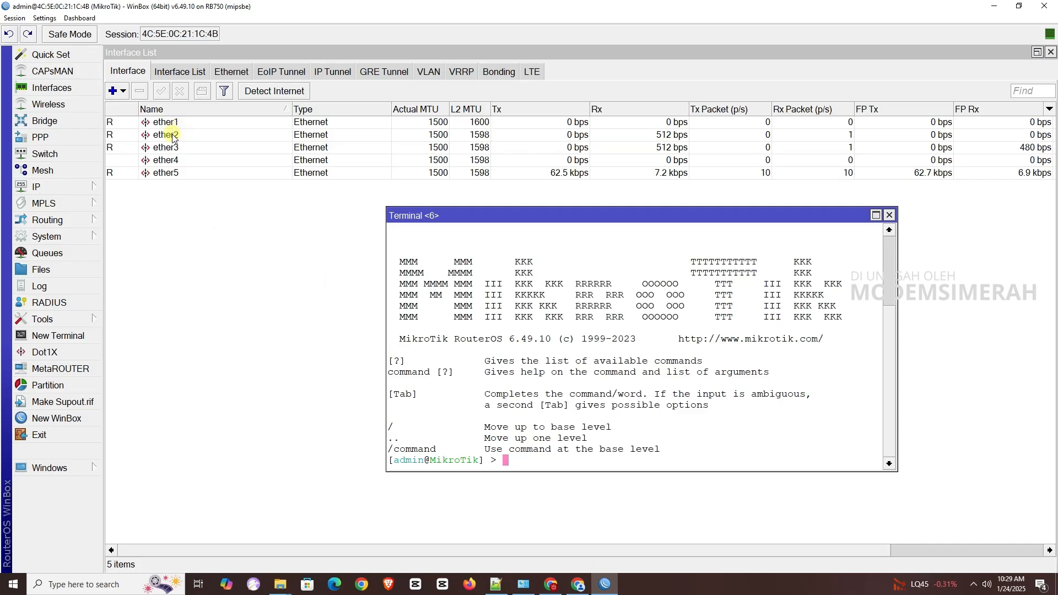
pyautogui.rightClick(527, 459)
pyautogui.click(560, 500)
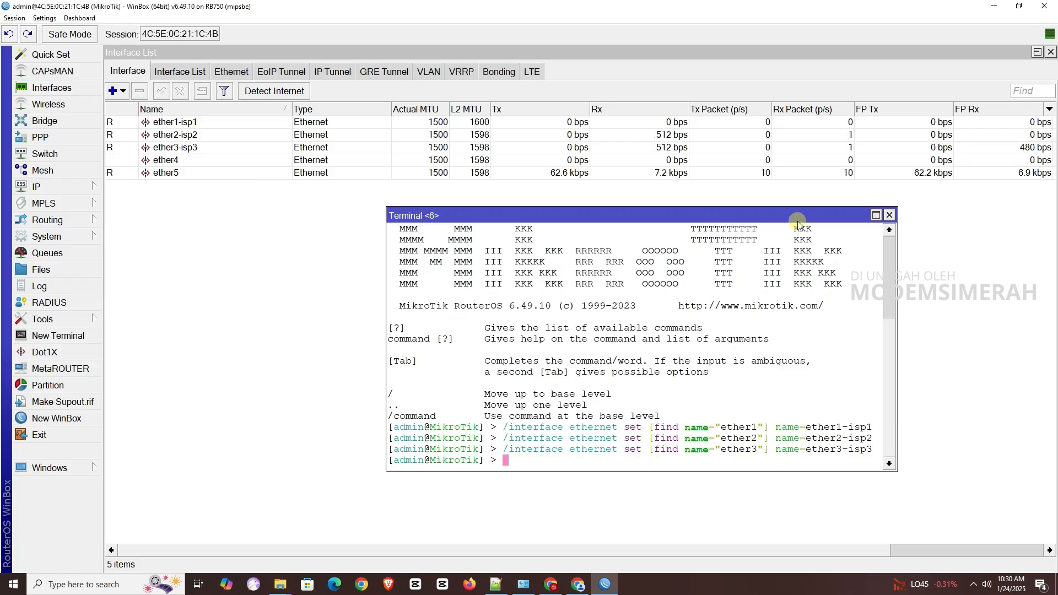
pyautogui.click(890, 215)
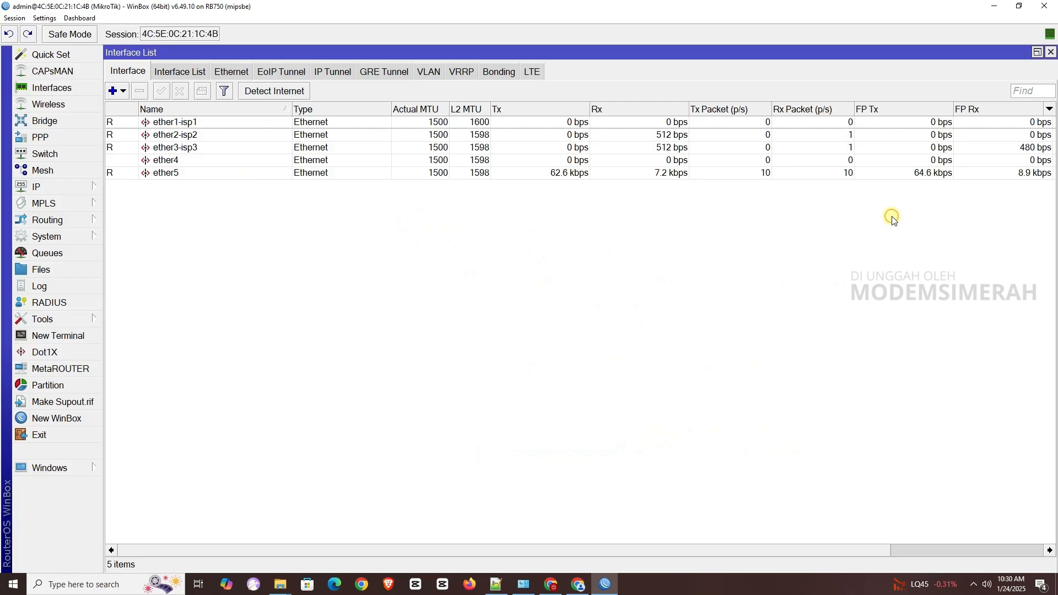
# Switch to Notepad++ and copy the three DHCP client commands on lines 24–26
pyautogui.click(495, 587)
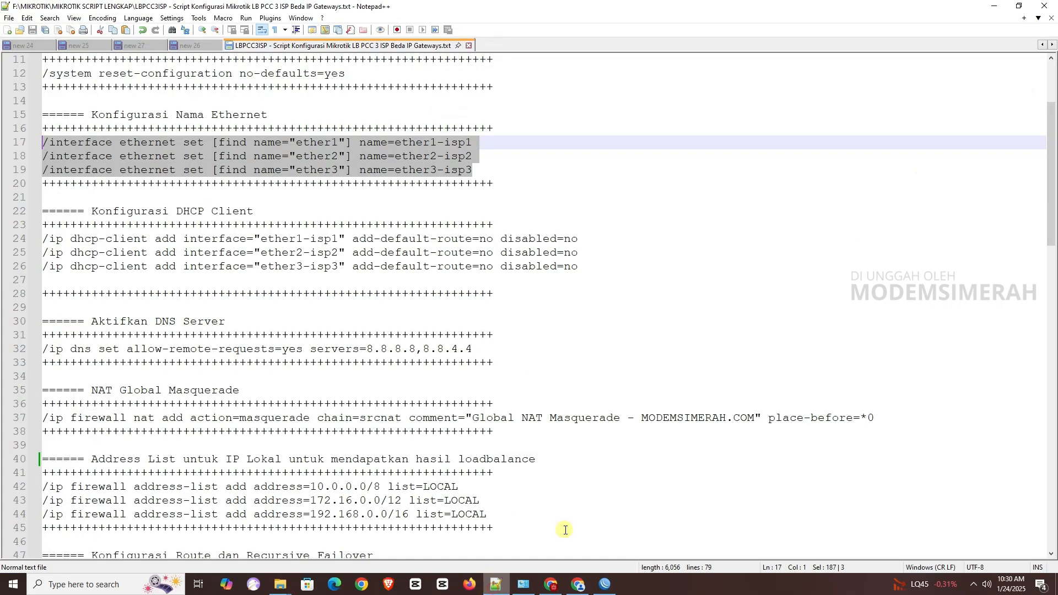
pyautogui.moveTo(1054, 171); pyautogui.dragTo(1055, 175)
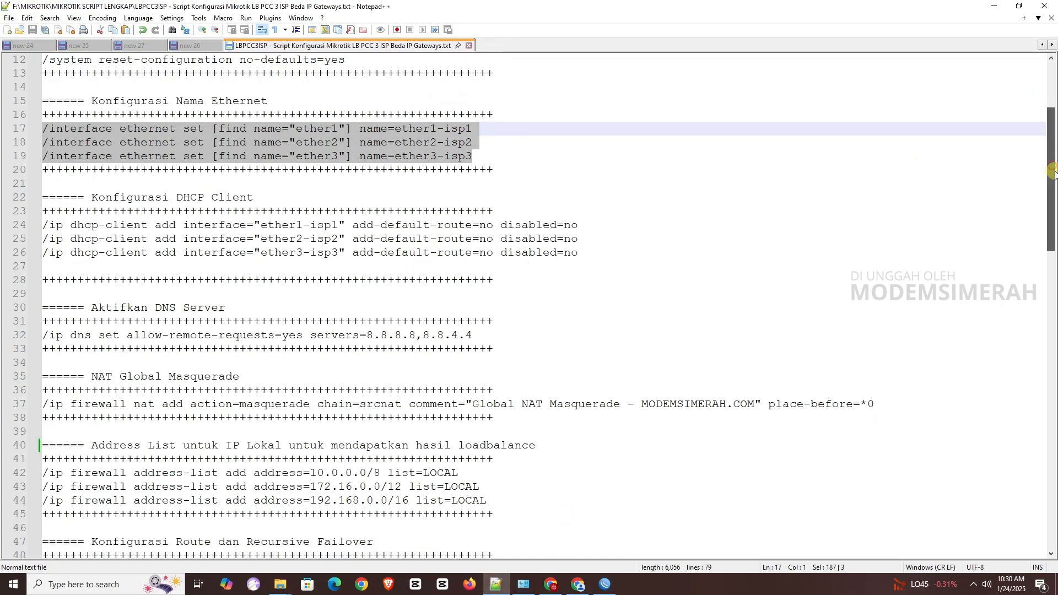
pyautogui.moveTo(598, 252); pyautogui.dragTo(38, 228)
pyautogui.hotkey('ctrl', 'c')
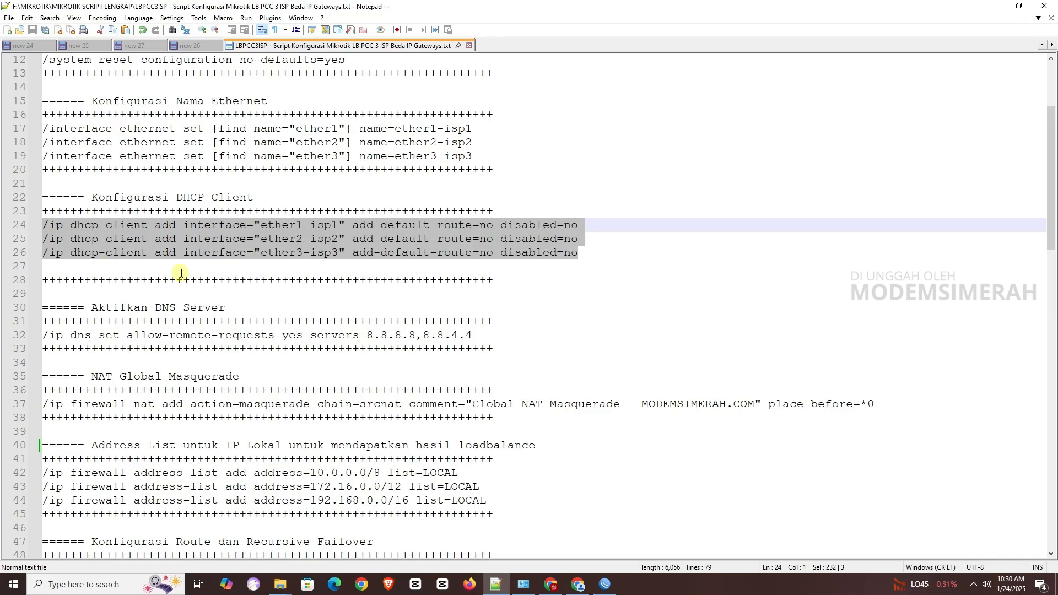
# In WinBox, show the DHCP client list and run the copied terminal commands adding enabled clients on ether1-isp1, ether2-isp2 and ether3-isp3 with add-default-route=no
pyautogui.click(613, 591)
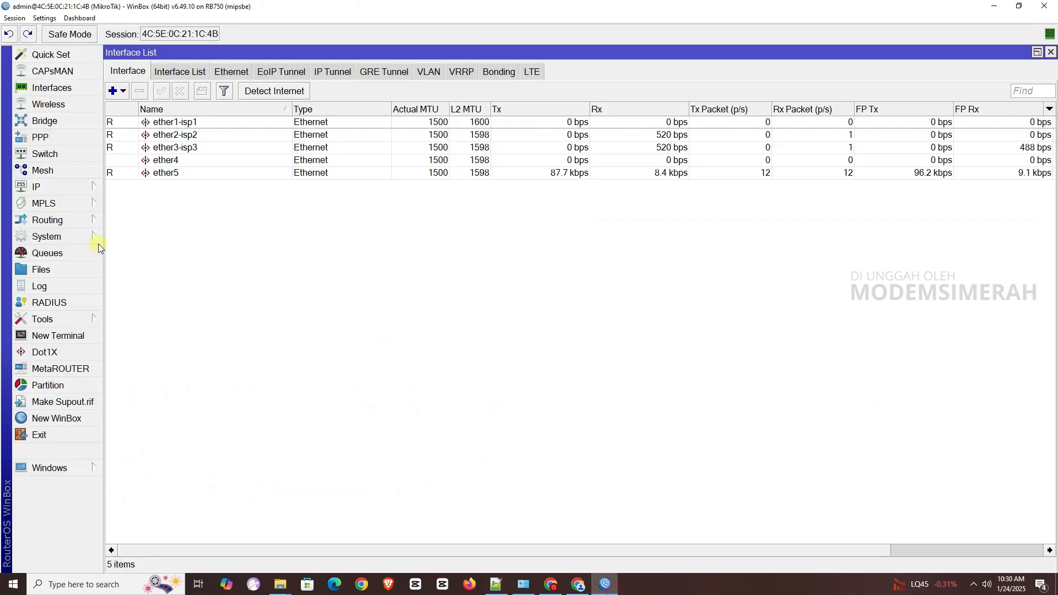
pyautogui.click(58, 189)
pyautogui.click(150, 219)
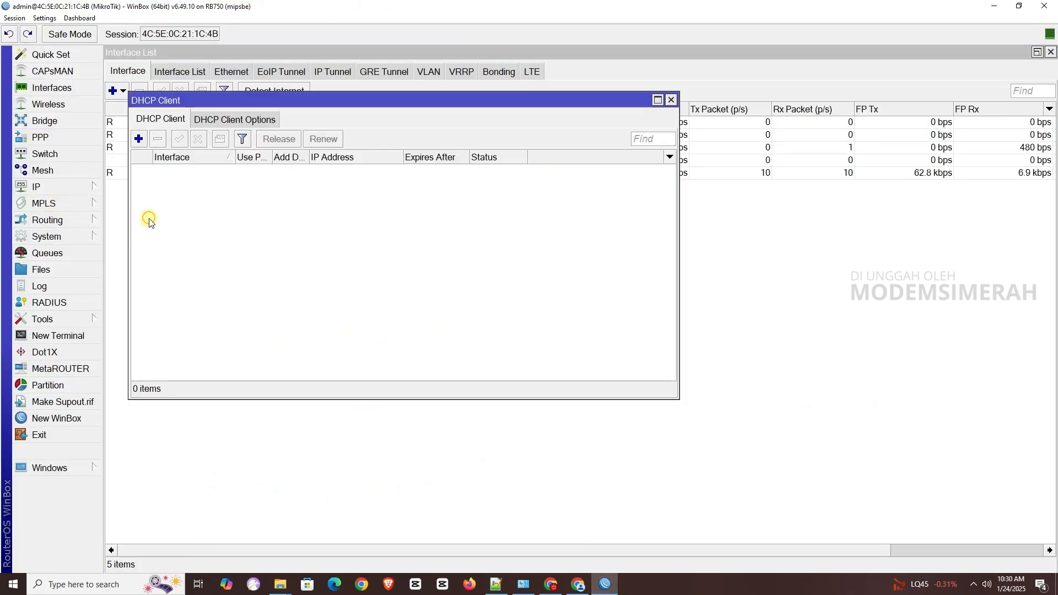
pyautogui.click(77, 337)
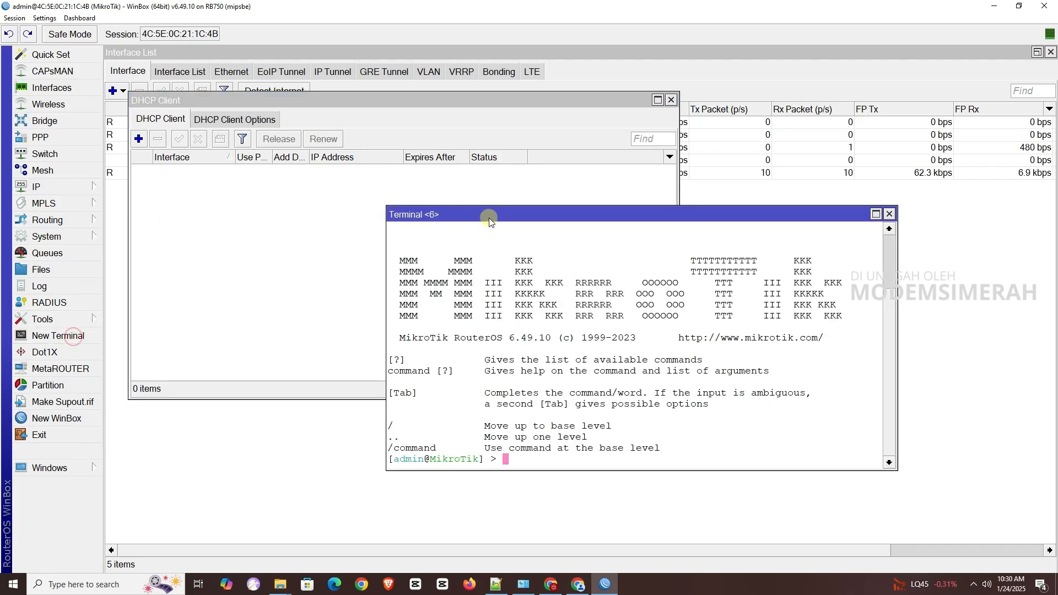
pyautogui.moveTo(488, 217); pyautogui.dragTo(568, 206)
pyautogui.rightClick(602, 447)
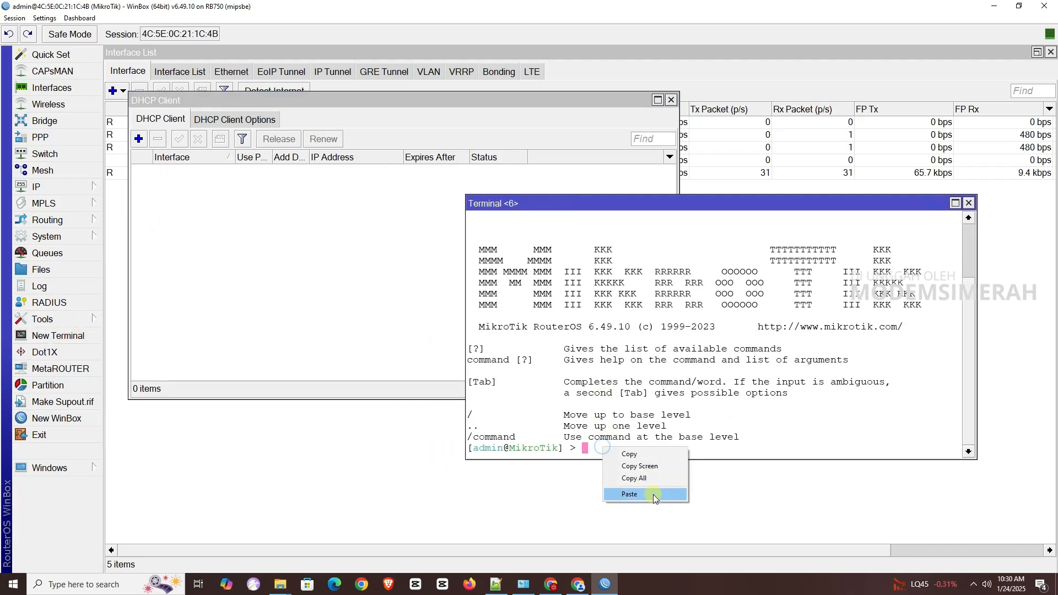
pyautogui.click(629, 493)
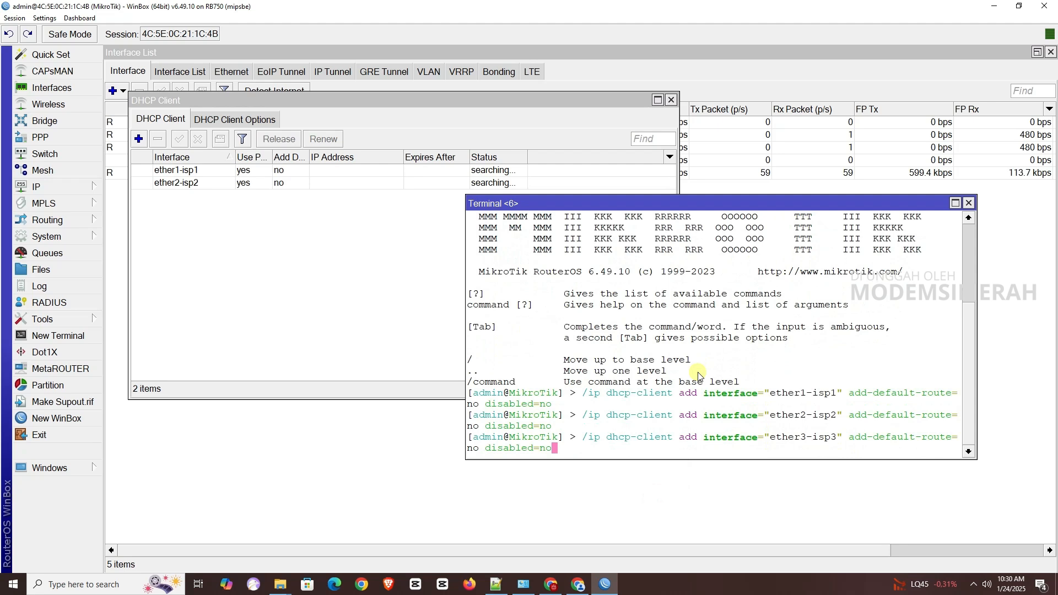
pyautogui.press('Return')
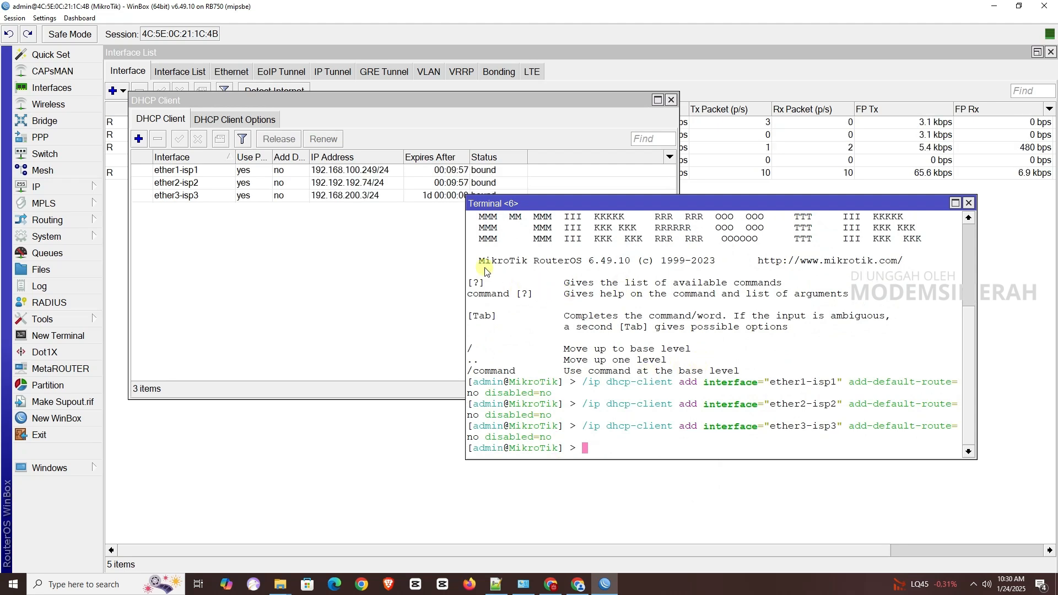
# Examine the status details of the ether1-isp1, ether2-isp2 and ether3-isp3 DHCP clients, checking each assigned gateway
pyautogui.doubleClick(353, 170)
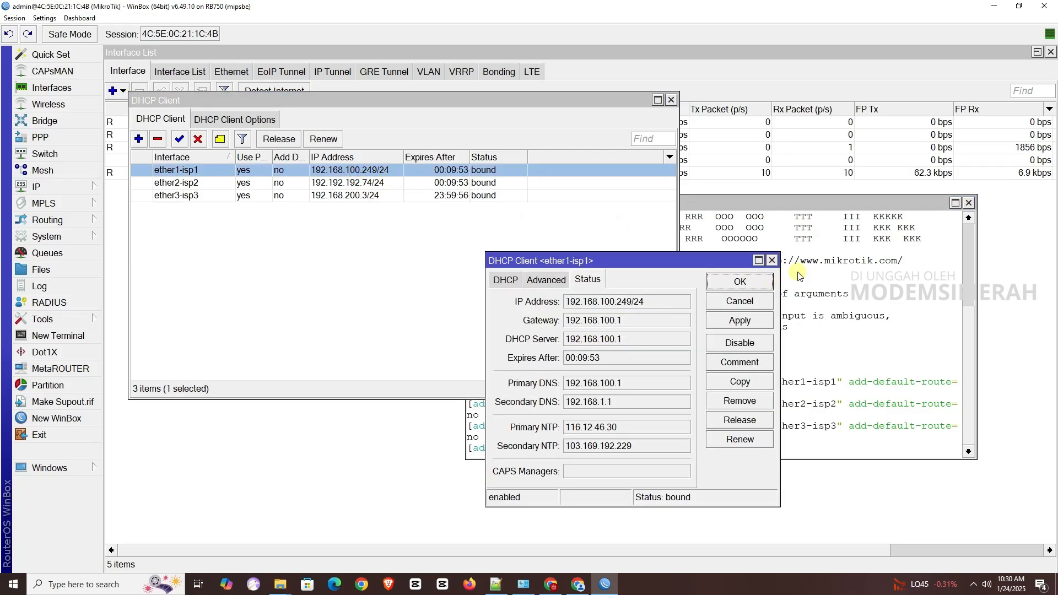
pyautogui.click(772, 260)
pyautogui.click(349, 187)
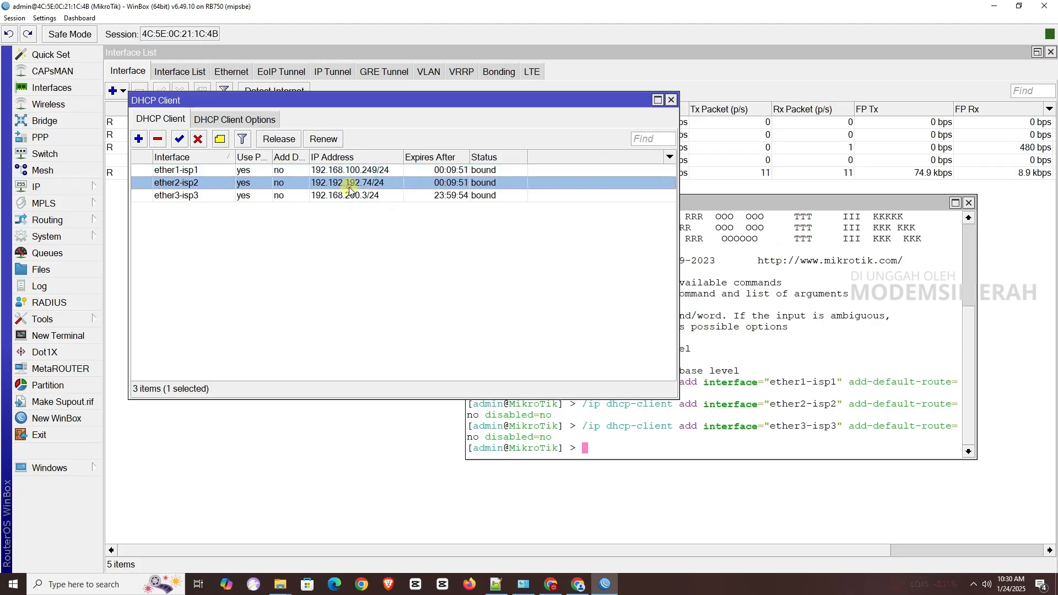
pyautogui.doubleClick(350, 188)
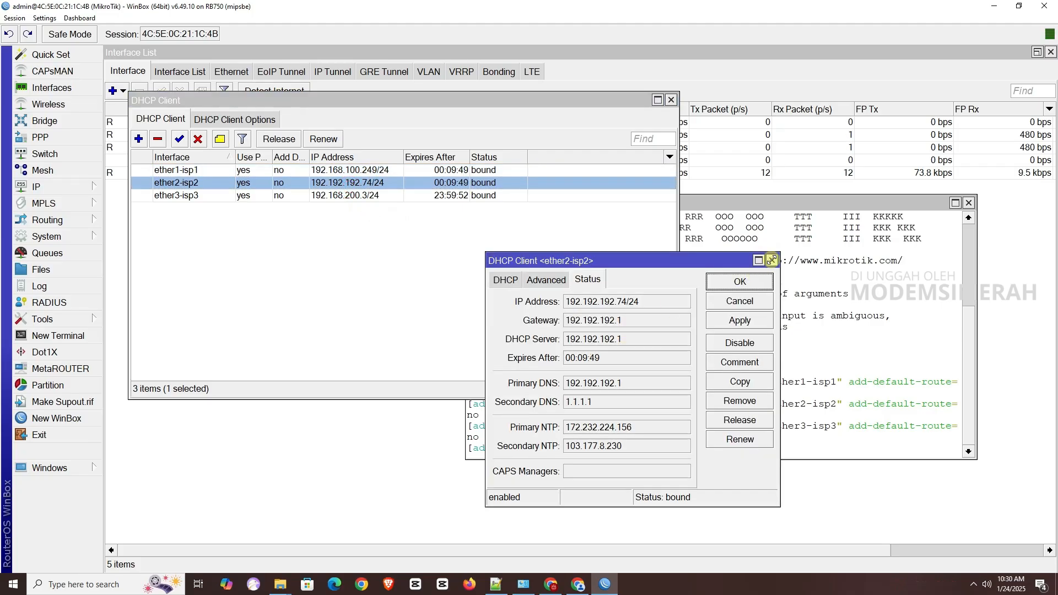
pyautogui.click(772, 260)
pyautogui.doubleClick(335, 192)
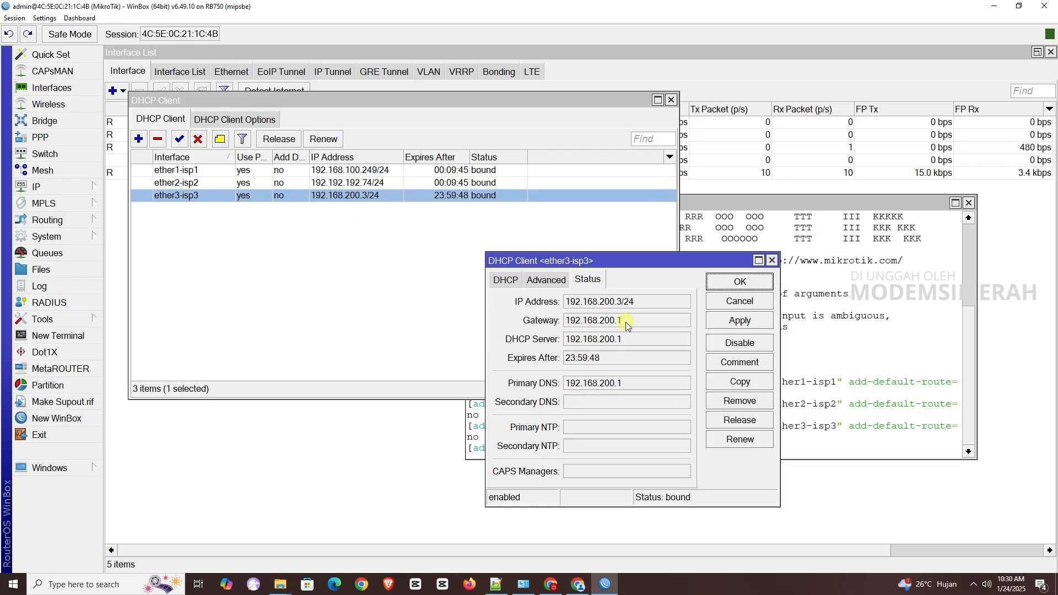
pyautogui.click(773, 260)
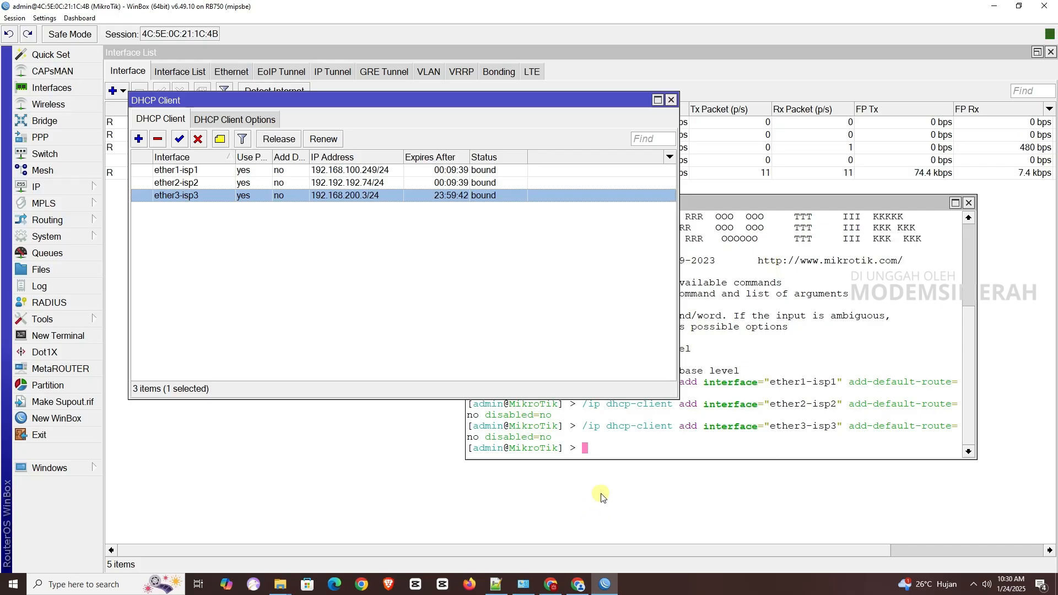
# Switch to Notepad++ and copy the DNS command on line 32, with allow-remote-requests=yes and servers=8.8.8.8,8.8.4.4
pyautogui.click(498, 587)
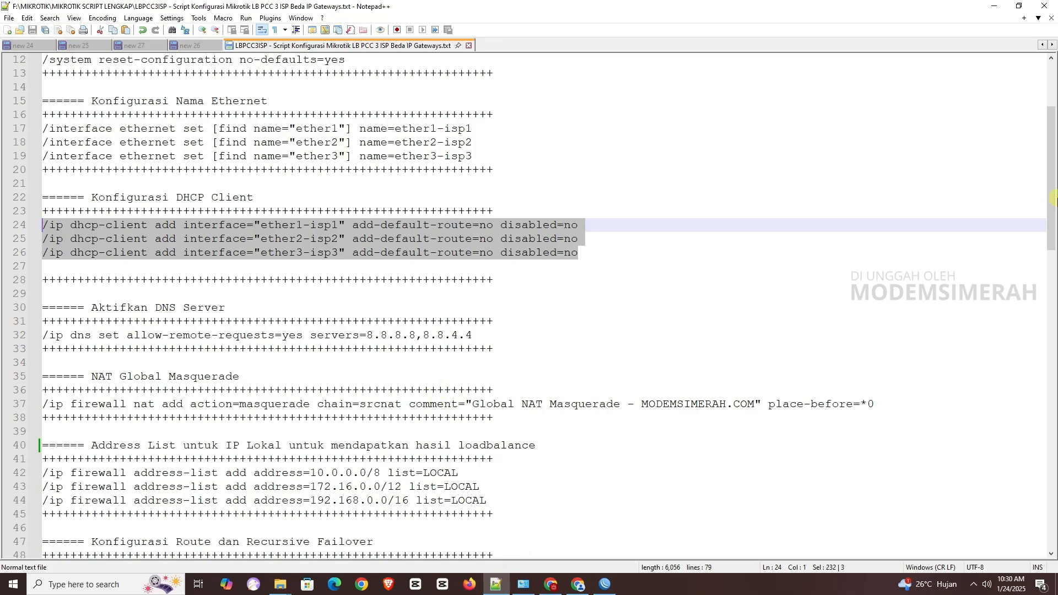
pyautogui.moveTo(1052, 199); pyautogui.dragTo(1053, 234)
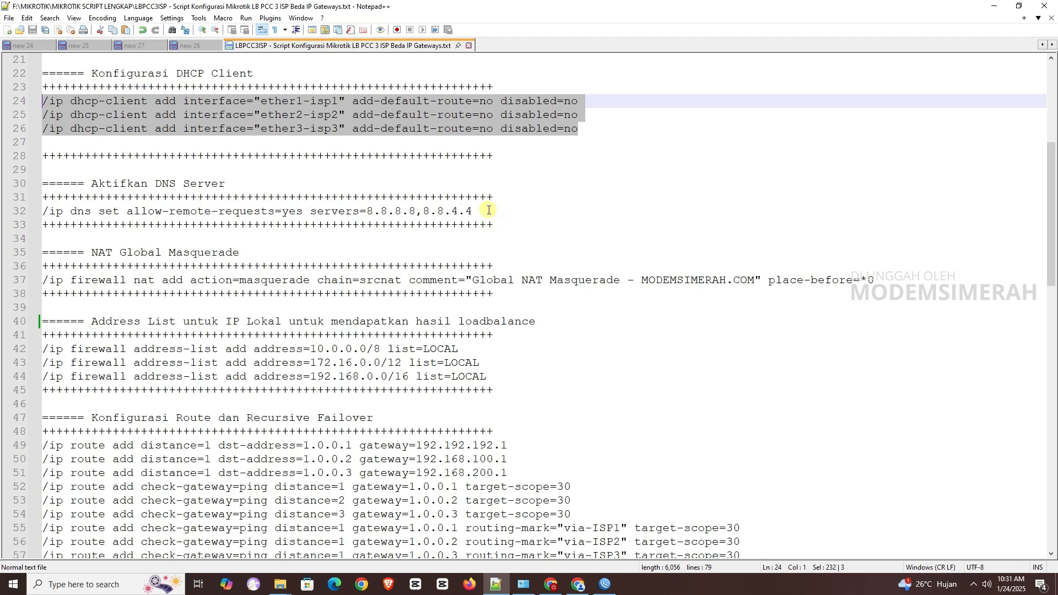
pyautogui.moveTo(484, 210); pyautogui.dragTo(27, 215)
pyautogui.hotkey('ctrl', 'c')
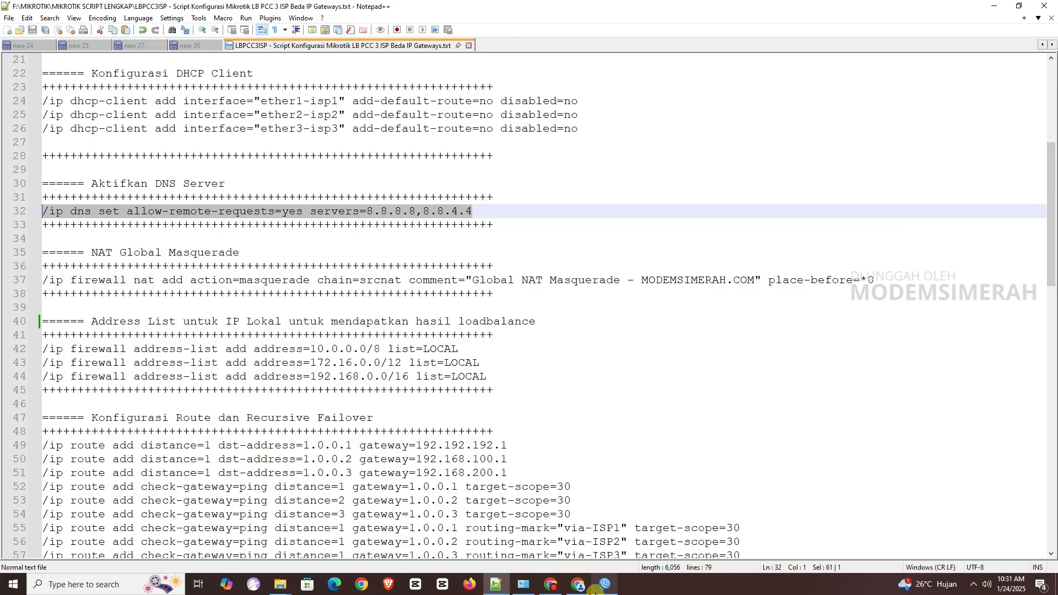
# Switch to WinBox, show the DNS settings and run the copied terminal command setting allow-remote-requests=yes with servers 8.8.8.8 and 8.8.4.4
pyautogui.click(605, 584)
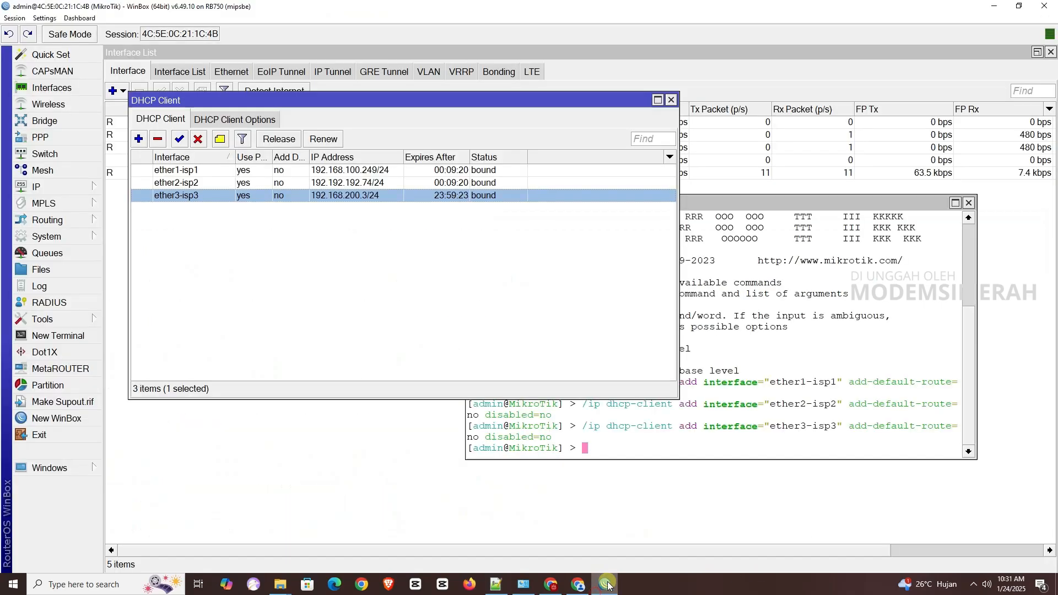
pyautogui.click(969, 203)
pyautogui.click(51, 188)
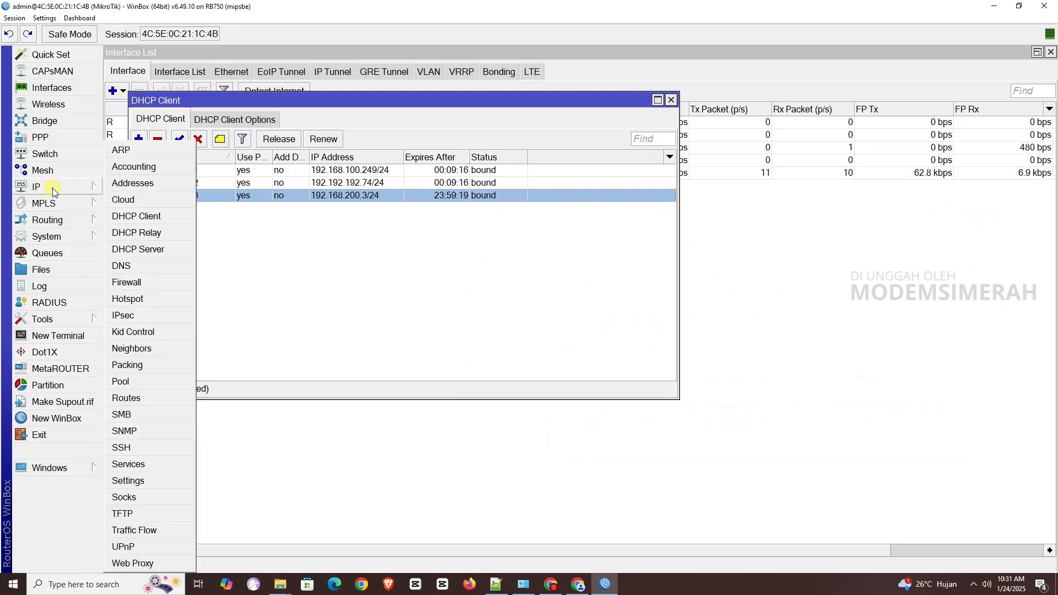
pyautogui.click(136, 266)
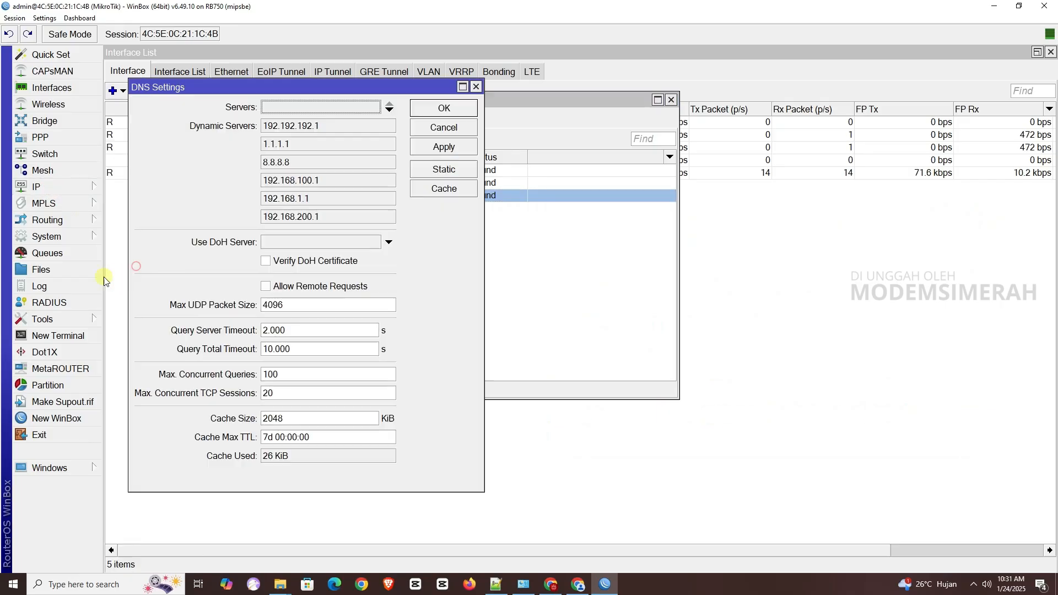
pyautogui.click(60, 337)
pyautogui.rightClick(634, 463)
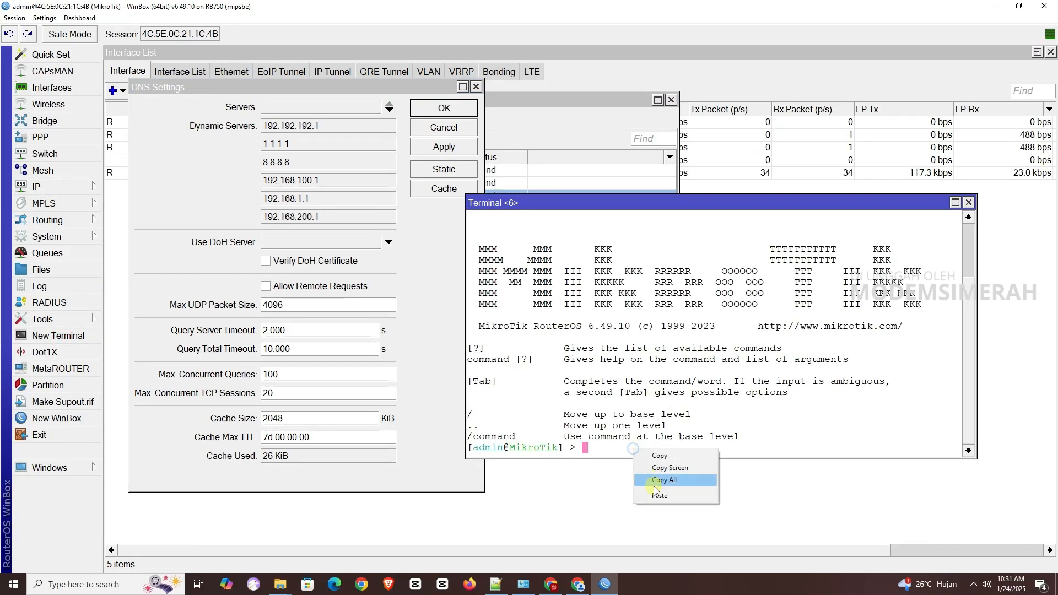
pyautogui.click(653, 490)
pyautogui.press('Return')
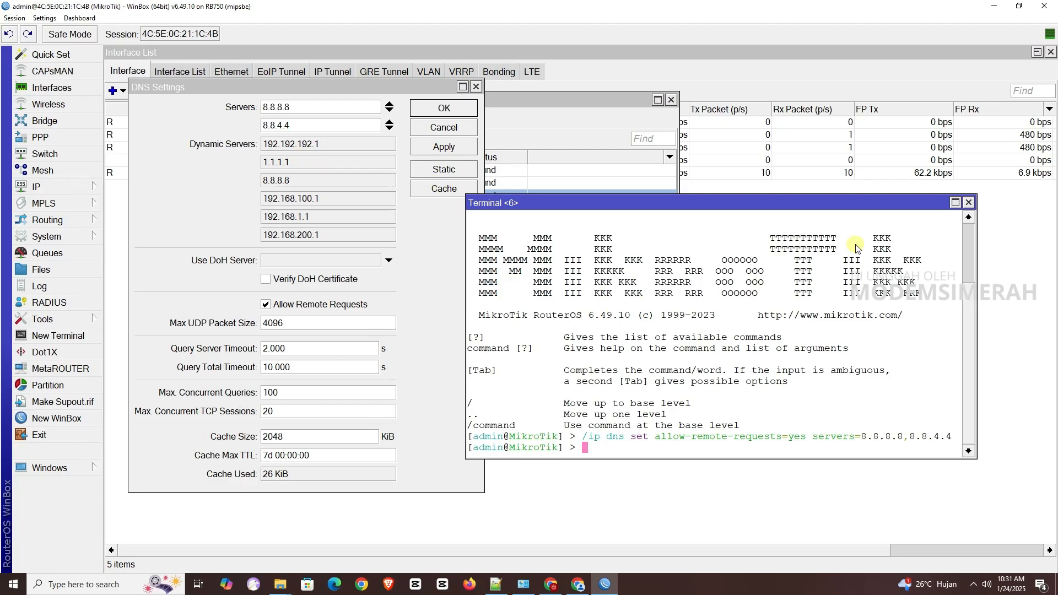
pyautogui.click(972, 202)
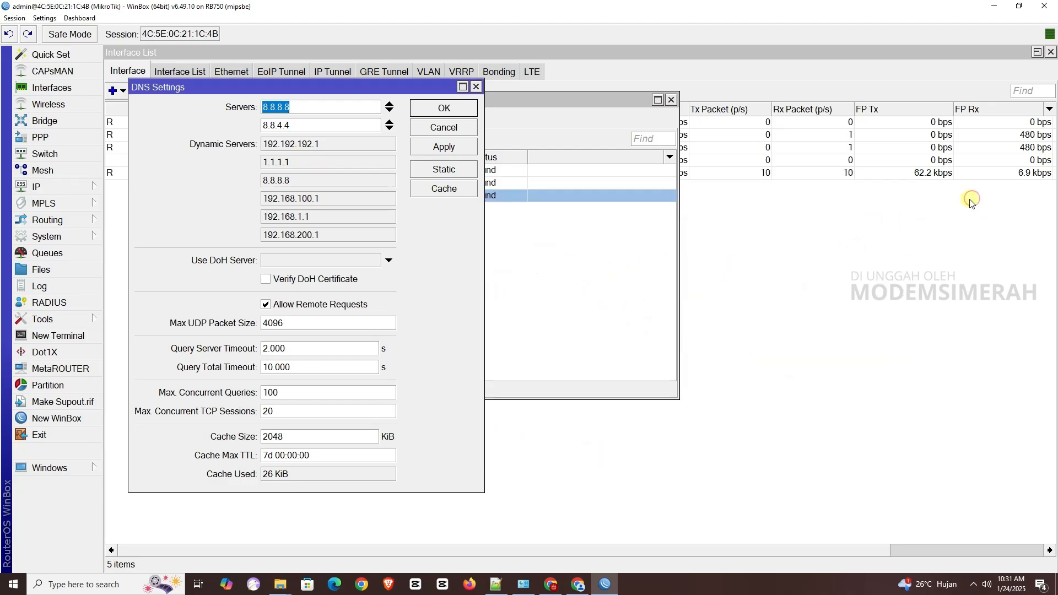
pyautogui.click(475, 87)
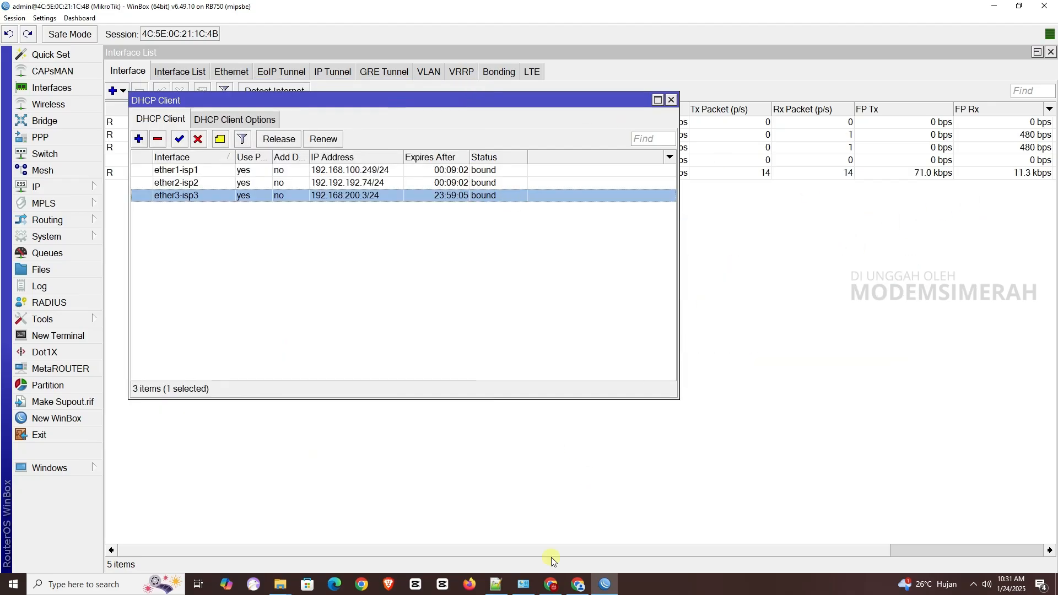
# Switch to Notepad++ and copy the global NAT masquerade command on line 37
pyautogui.click(496, 584)
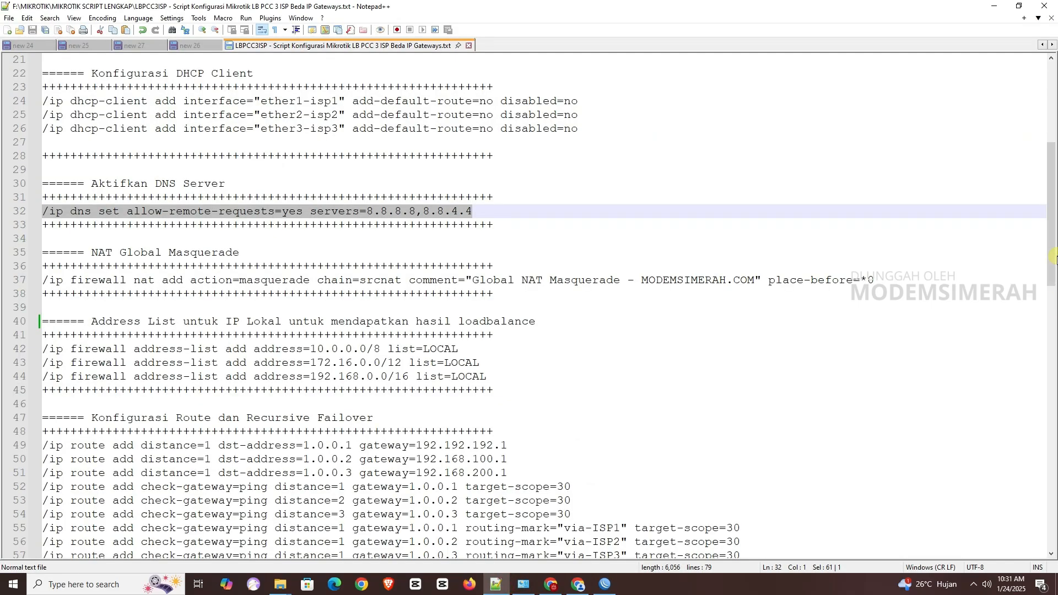
pyautogui.scroll(-2, 1054, 248)
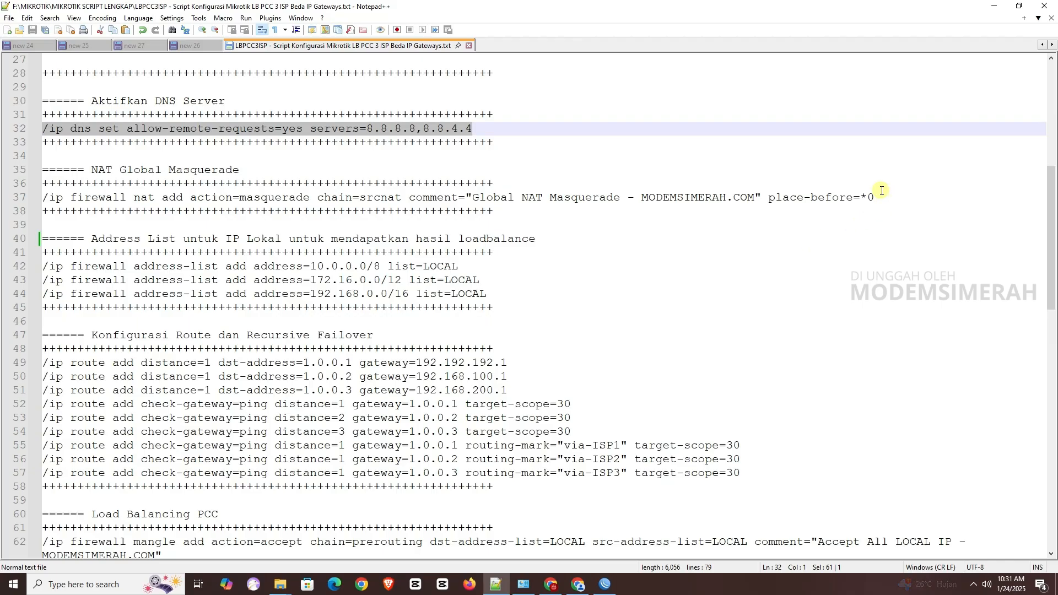
pyautogui.moveTo(877, 197); pyautogui.dragTo(26, 198)
pyautogui.hotkey('ctrl', 'c')
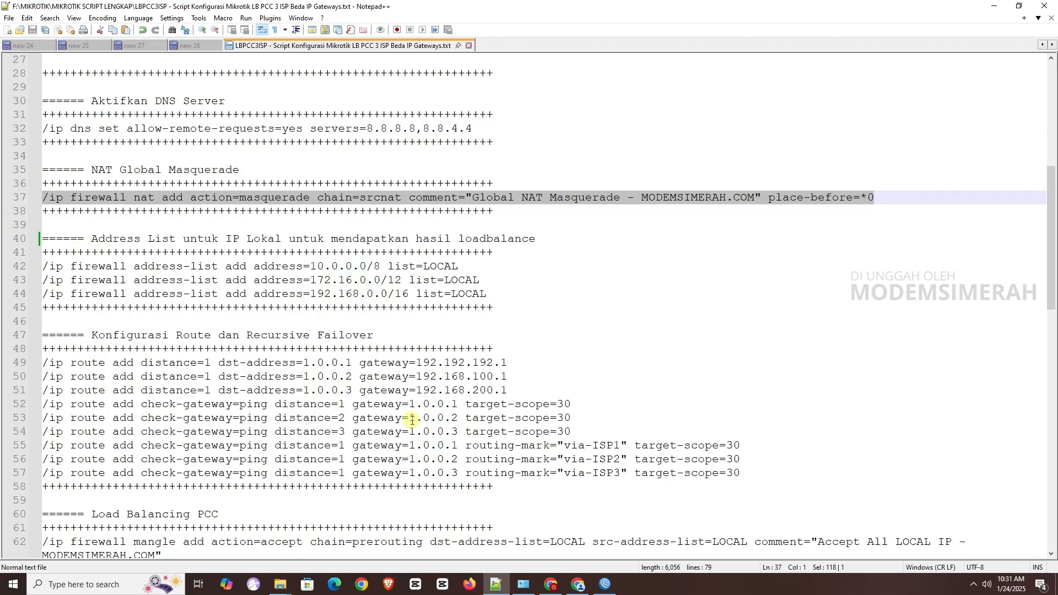
# In WinBox, show the firewall NAT rules and run the copied terminal command adding a srcnat masquerade rule commented "Global NAT Masquerade - MODEMSIMERAH.COM"
pyautogui.click(616, 586)
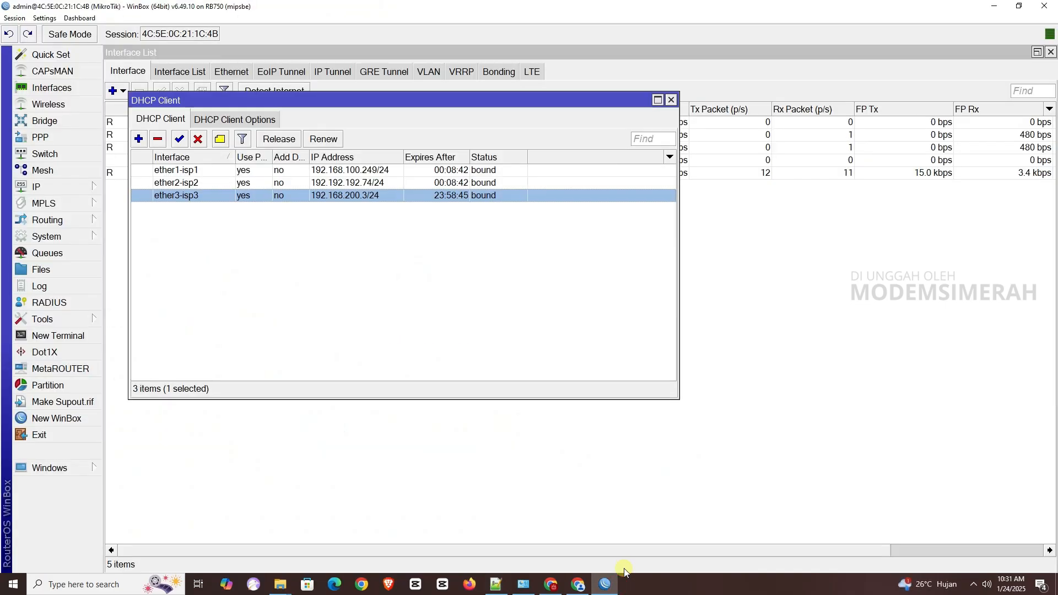
pyautogui.click(46, 189)
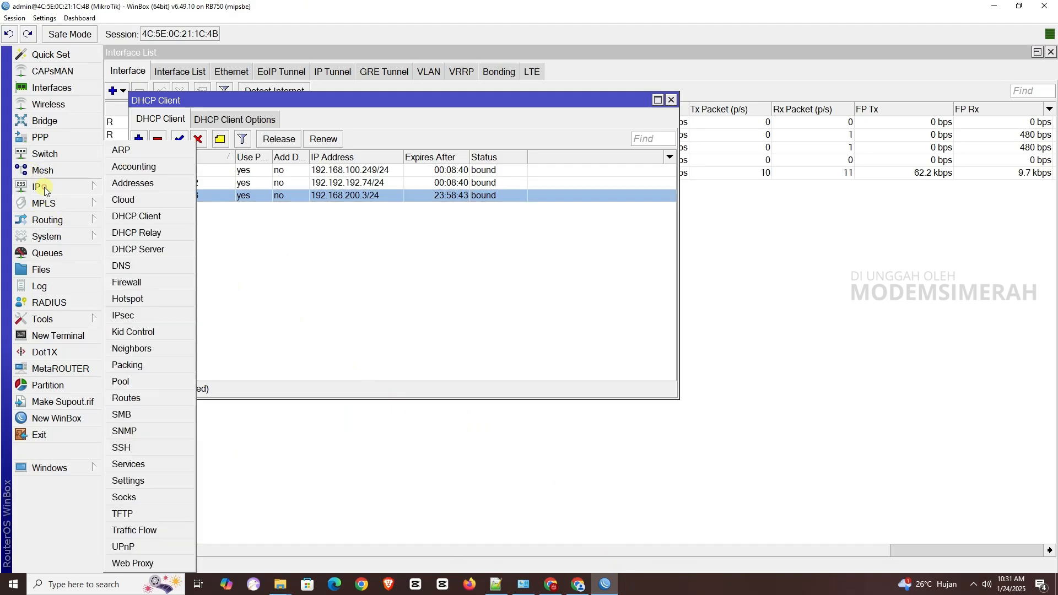
pyautogui.click(143, 283)
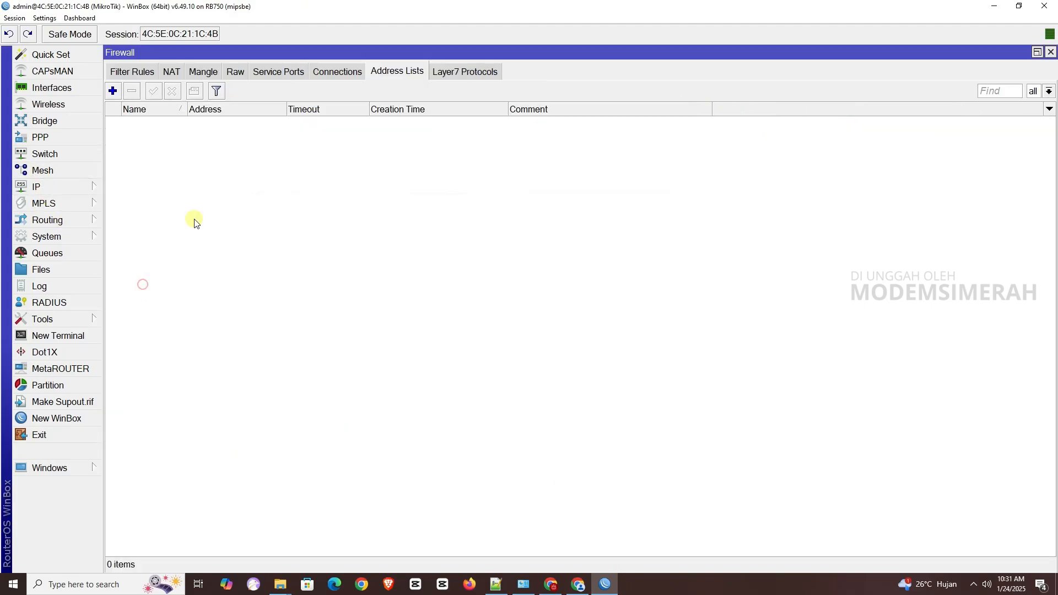
pyautogui.click(170, 73)
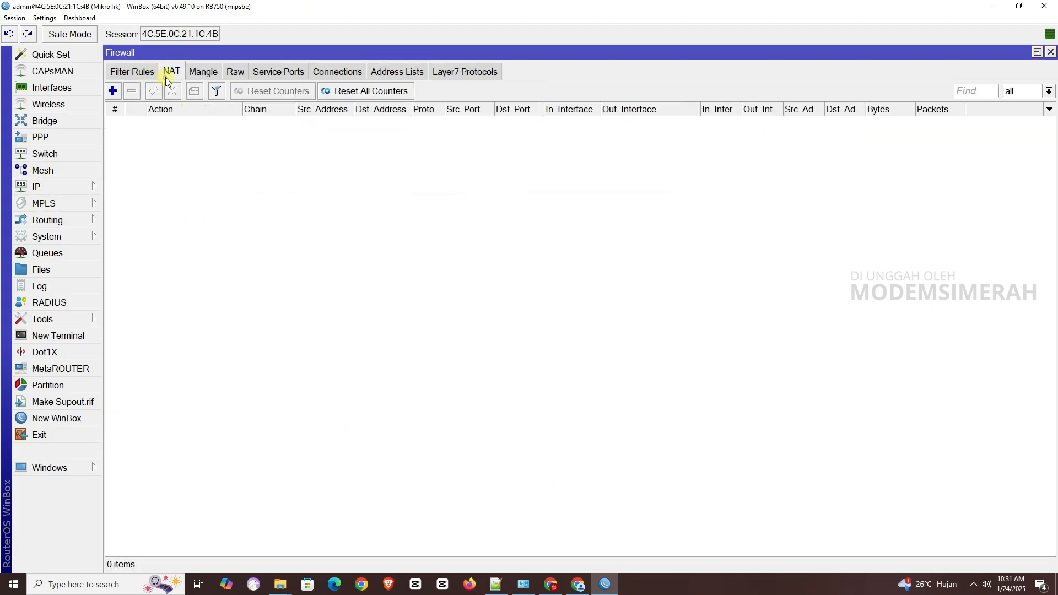
pyautogui.click(58, 339)
pyautogui.rightClick(679, 443)
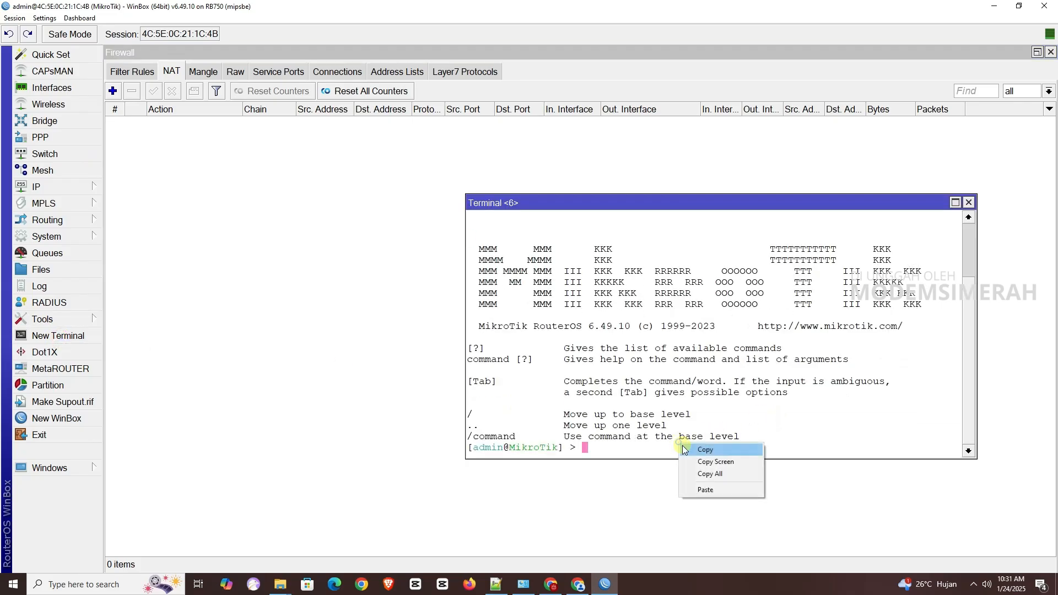
pyautogui.click(707, 491)
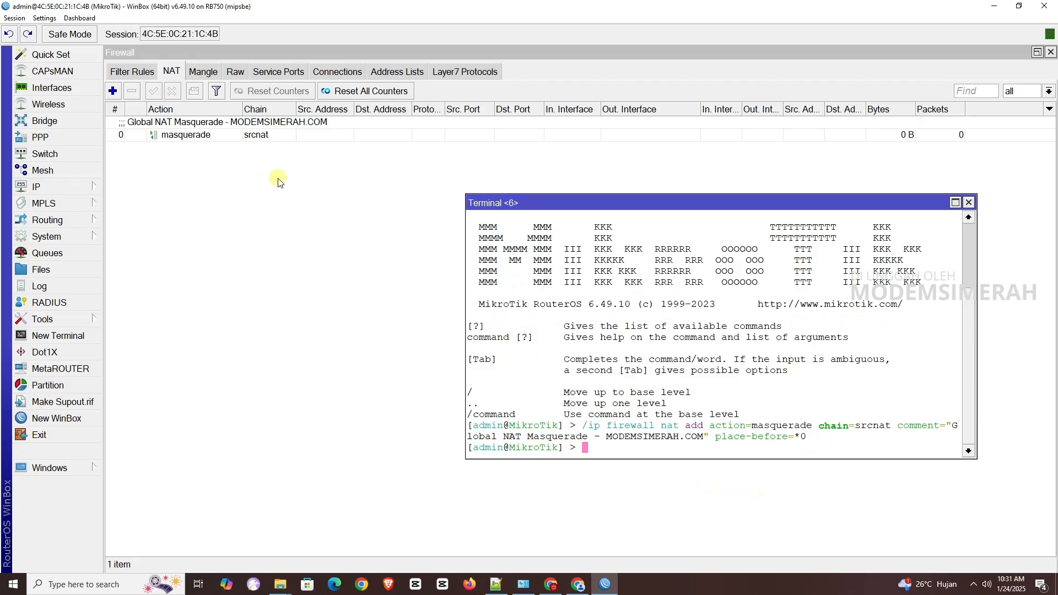
pyautogui.click(969, 203)
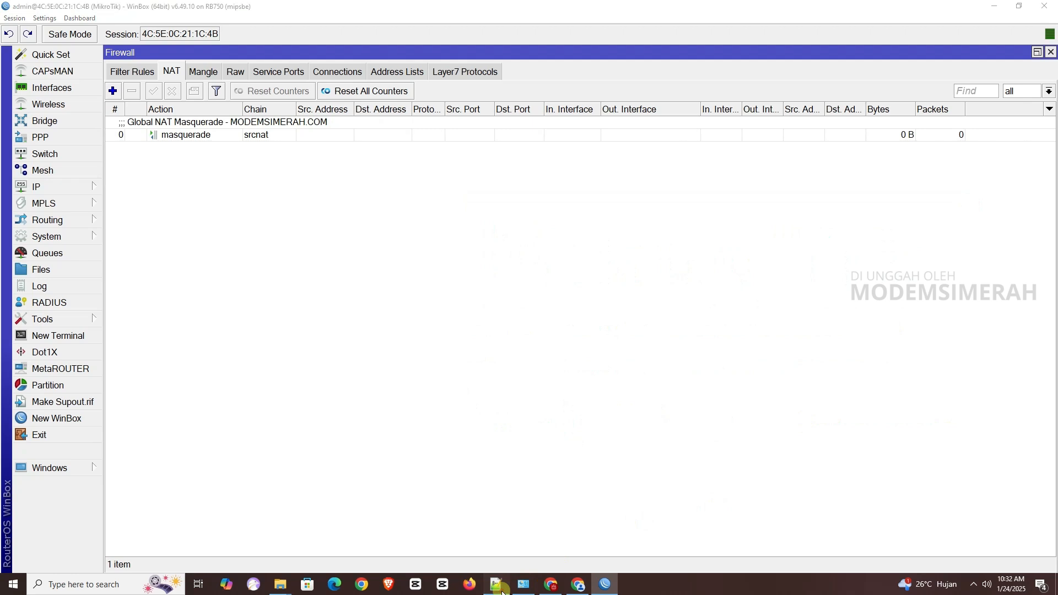
# Switch to Notepad++ and copy the three firewall address-list commands on lines 42–44
pyautogui.hotkey('alt', 'Tab')
pyautogui.scroll(-2, 1054, 287)
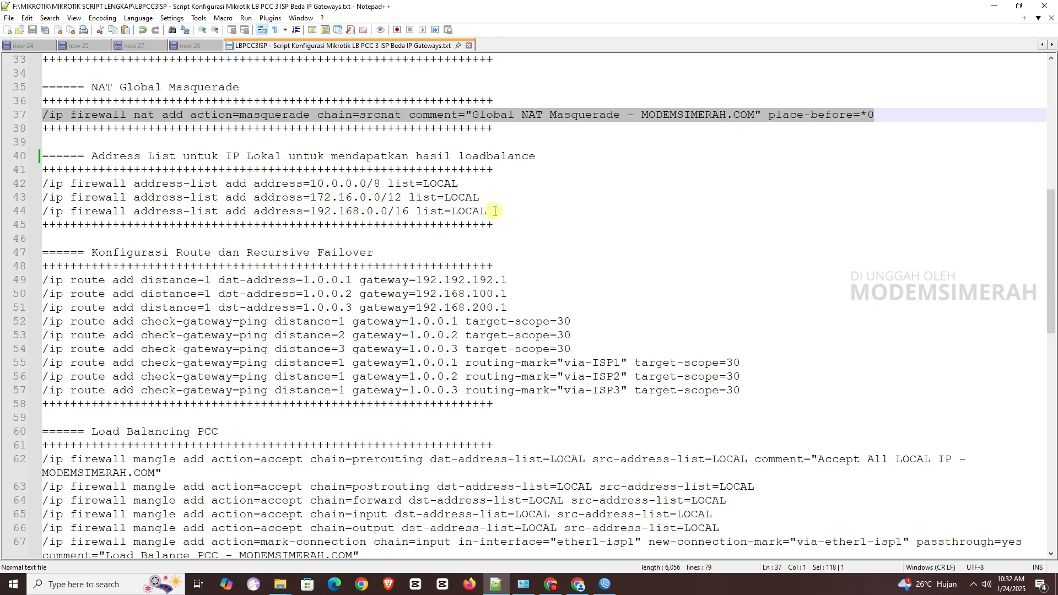
pyautogui.click(318, 198)
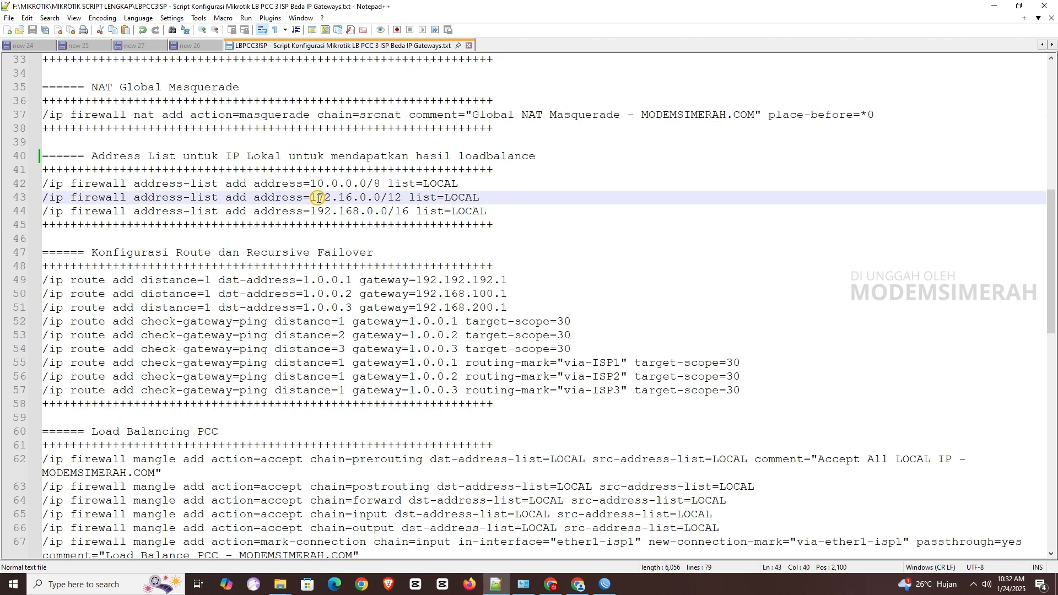
pyautogui.click(319, 184)
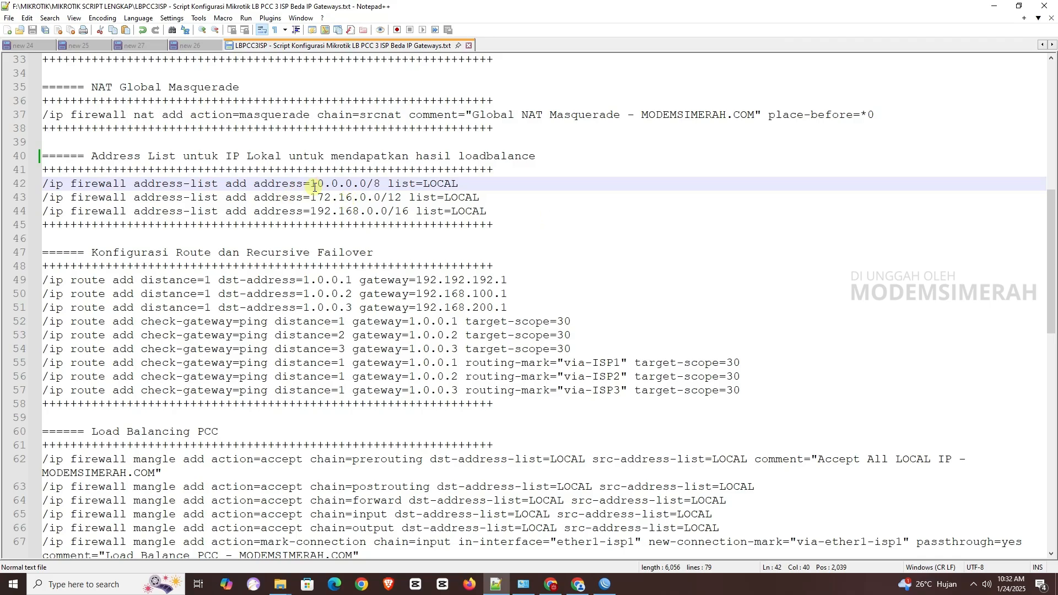
pyautogui.moveTo(489, 211); pyautogui.dragTo(25, 190)
pyautogui.hotkey('ctrl', 'c')
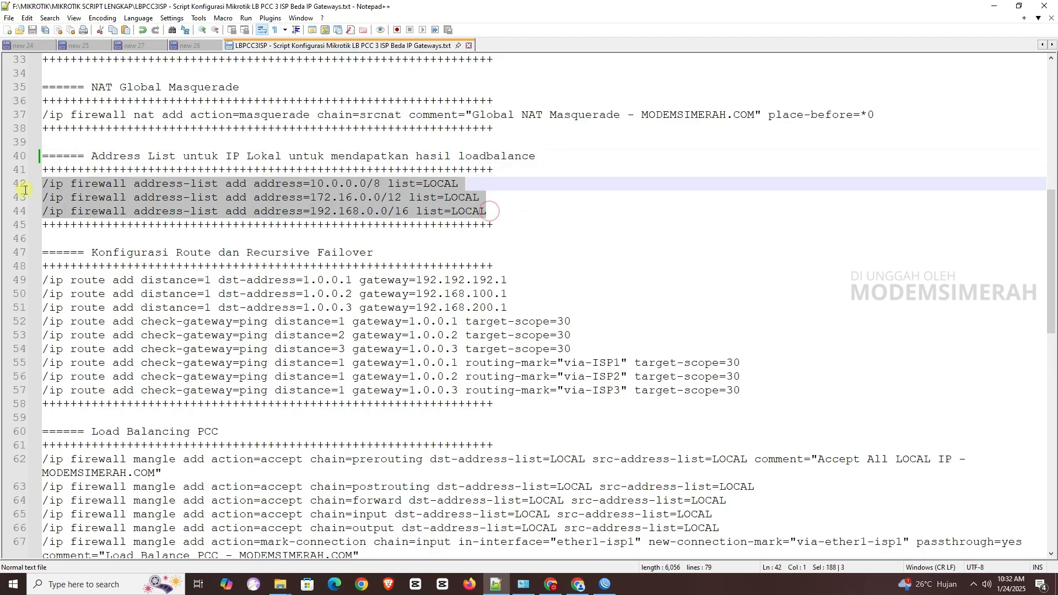
# In WinBox, show the firewall address lists and run the copied terminal commands adding 10.0.0.0/8, 172.16.0.0/12 and 192.168.0.0/16 to list LOCAL
pyautogui.click(606, 586)
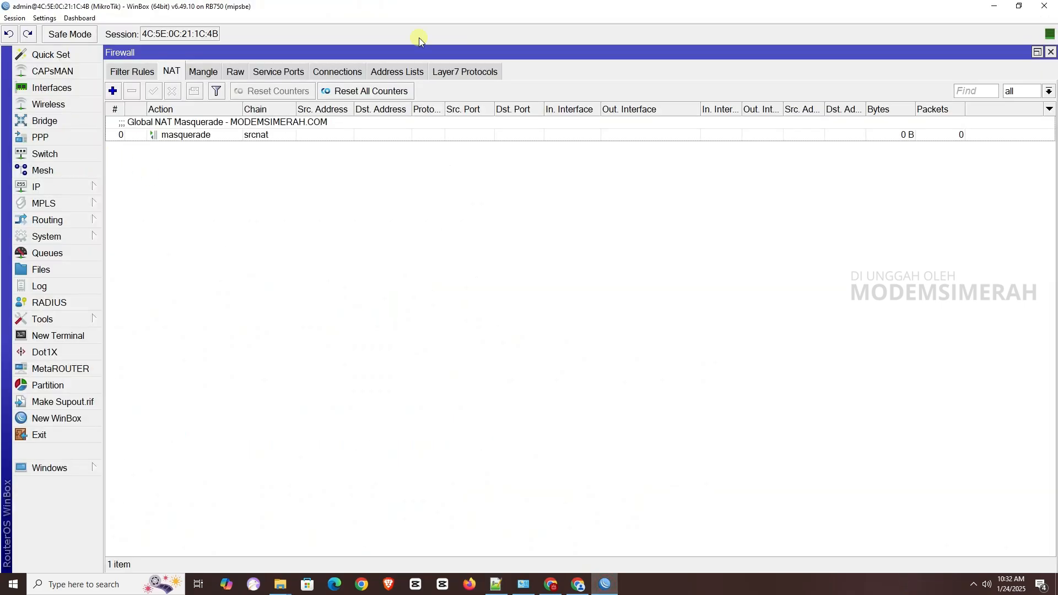
pyautogui.click(408, 71)
pyautogui.click(68, 336)
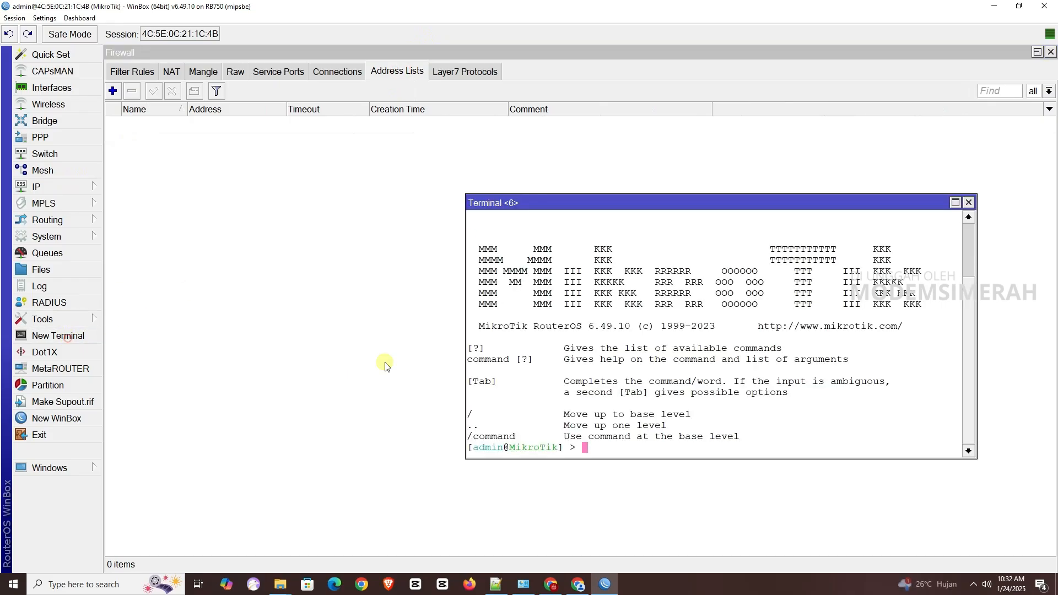
pyautogui.rightClick(665, 436)
pyautogui.click(689, 463)
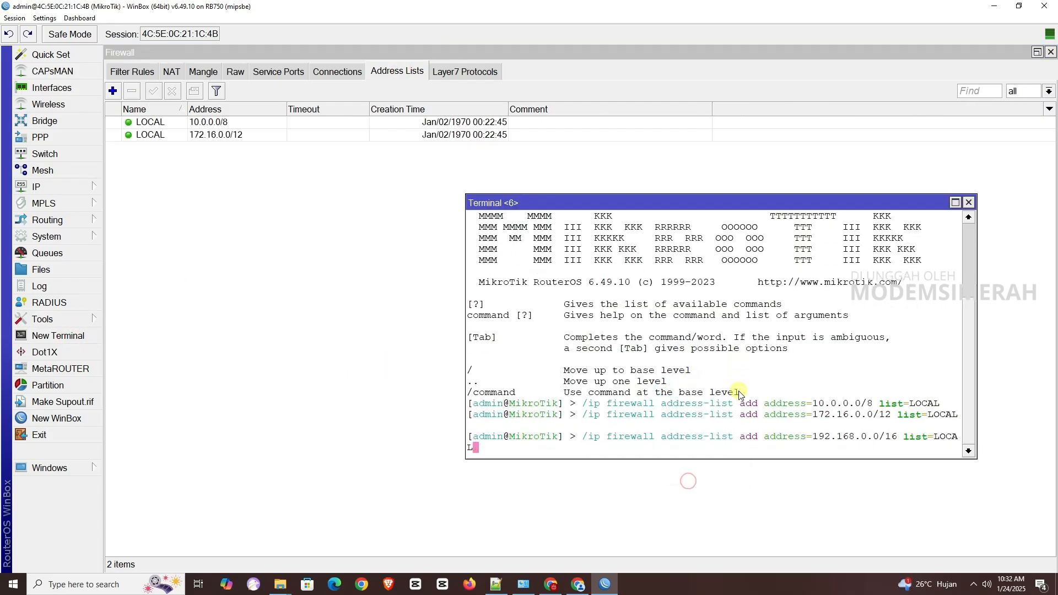
pyautogui.press('Return')
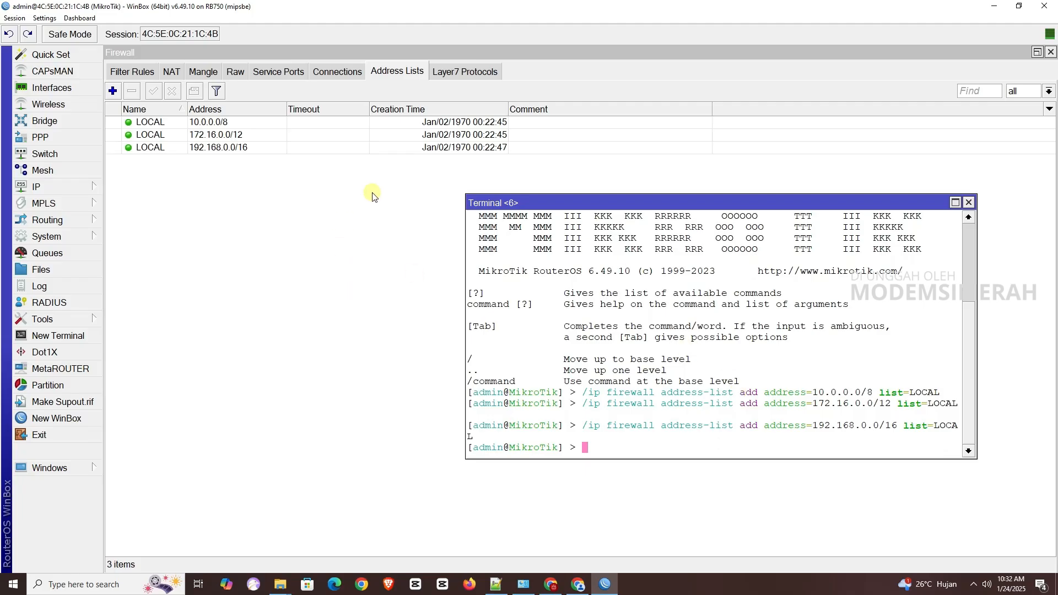
pyautogui.click(969, 202)
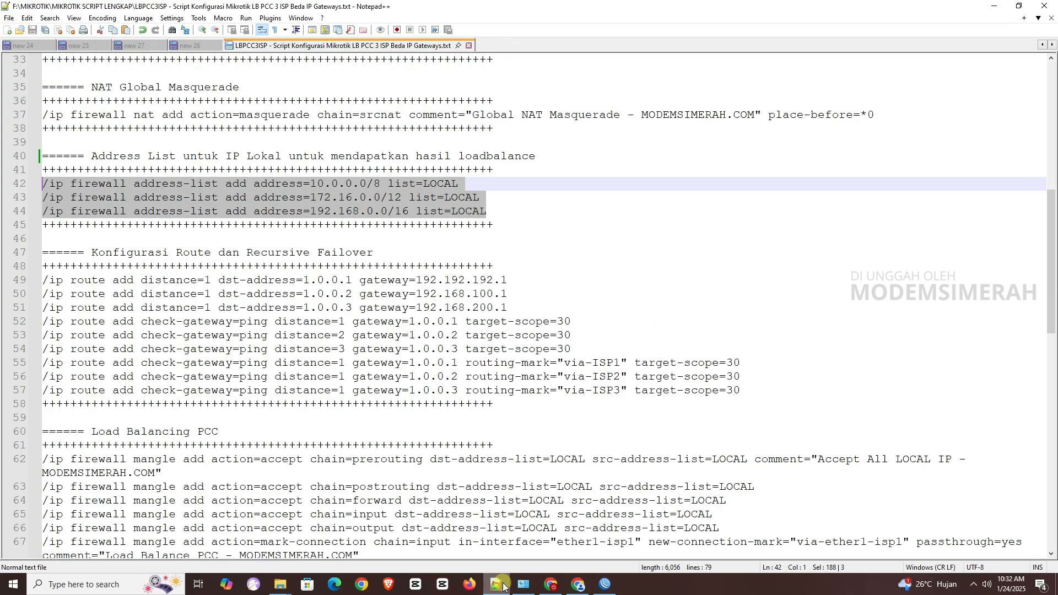
# Switch to Notepad++ and select the gateway address in the 1.0.0.1 route command on line 49
pyautogui.click(496, 584)
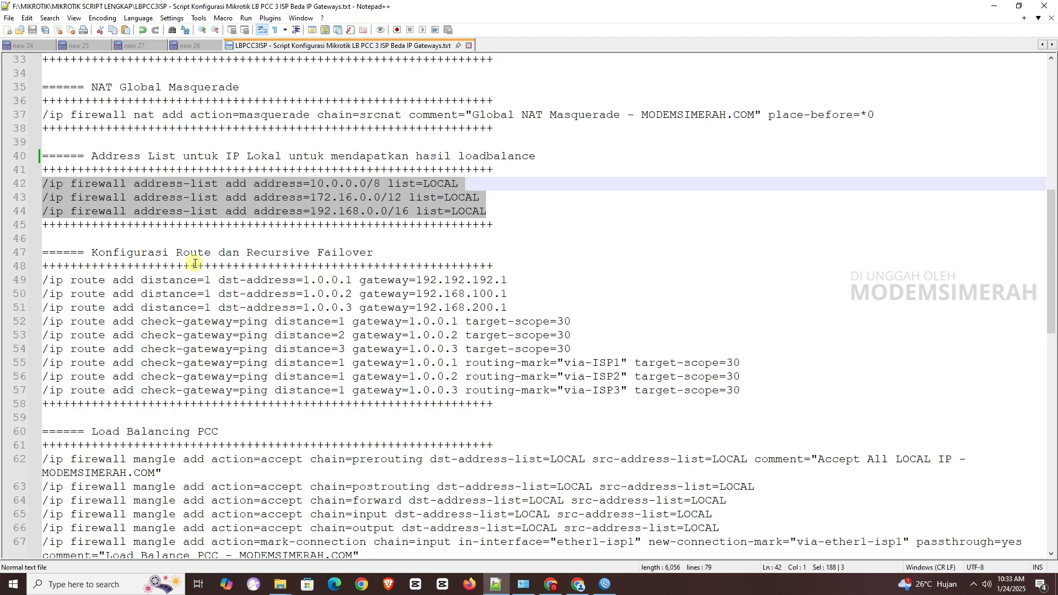
pyautogui.moveTo(1053, 212); pyautogui.dragTo(1053, 233)
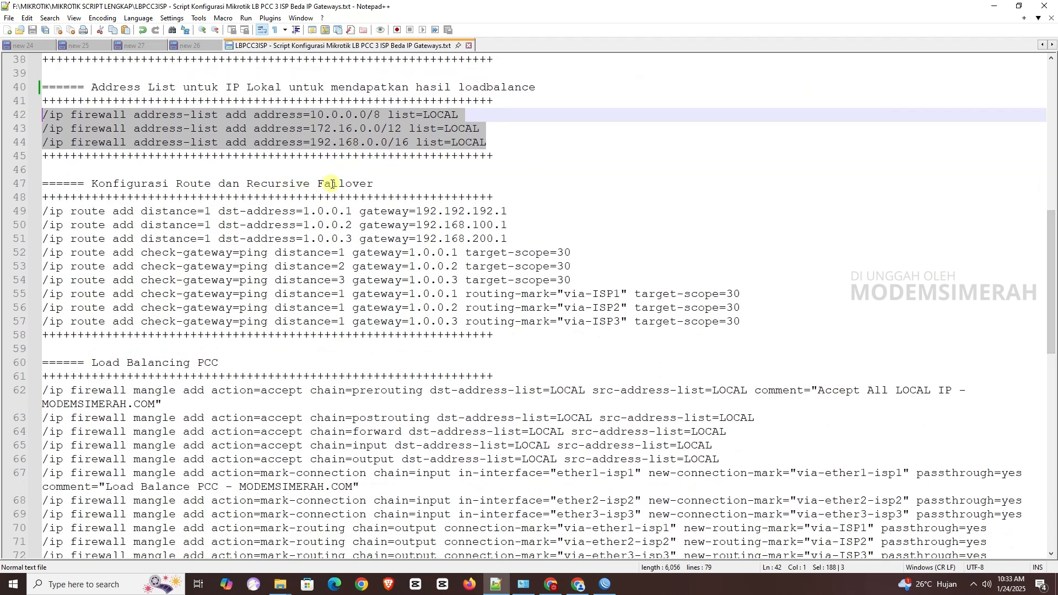
pyautogui.moveTo(743, 321); pyautogui.dragTo(5, 217)
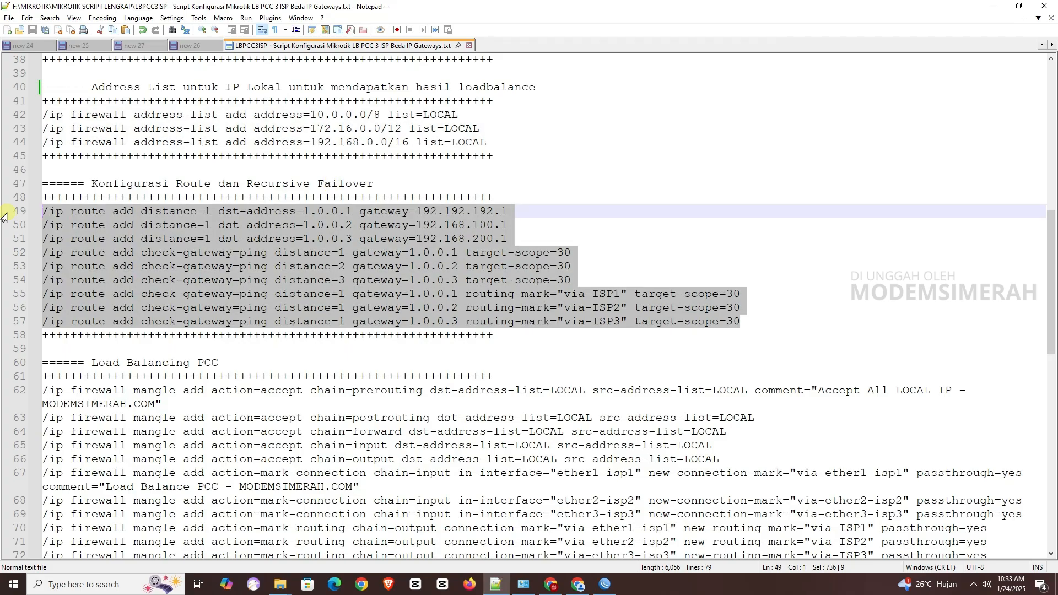
pyautogui.click(410, 239)
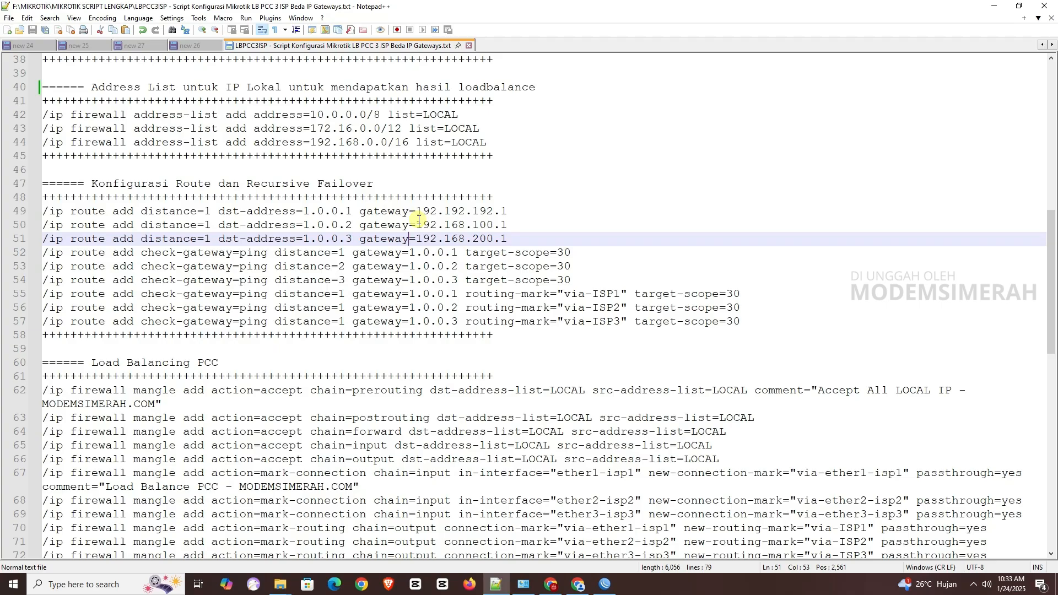
pyautogui.moveTo(416, 211); pyautogui.dragTo(529, 215)
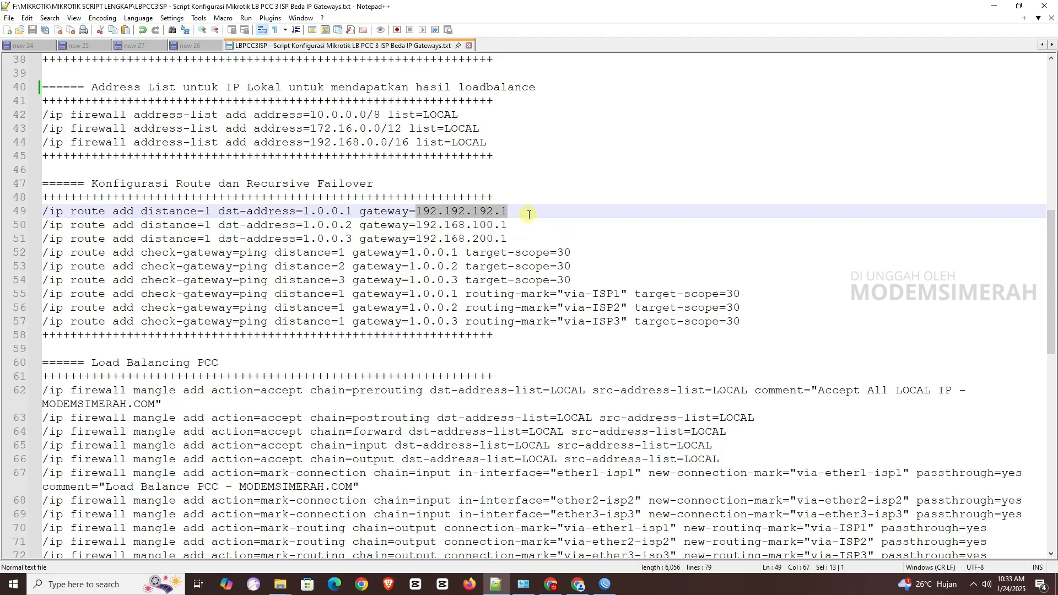
# In WinBox, open the status details of the ether1-isp1 DHCP client and copy its gateway address
pyautogui.click(605, 584)
pyautogui.click(38, 189)
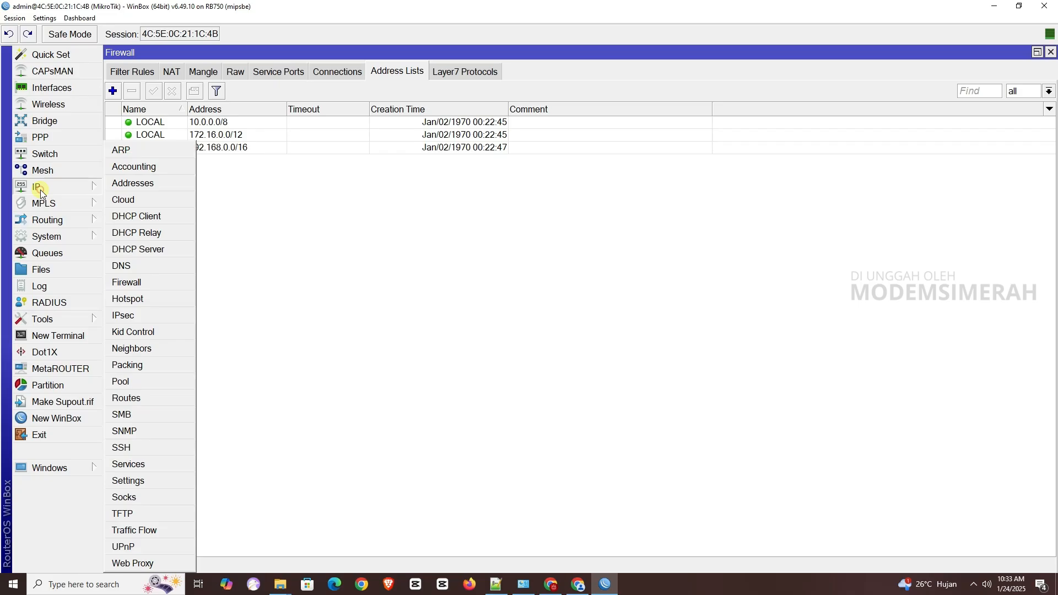
pyautogui.click(136, 217)
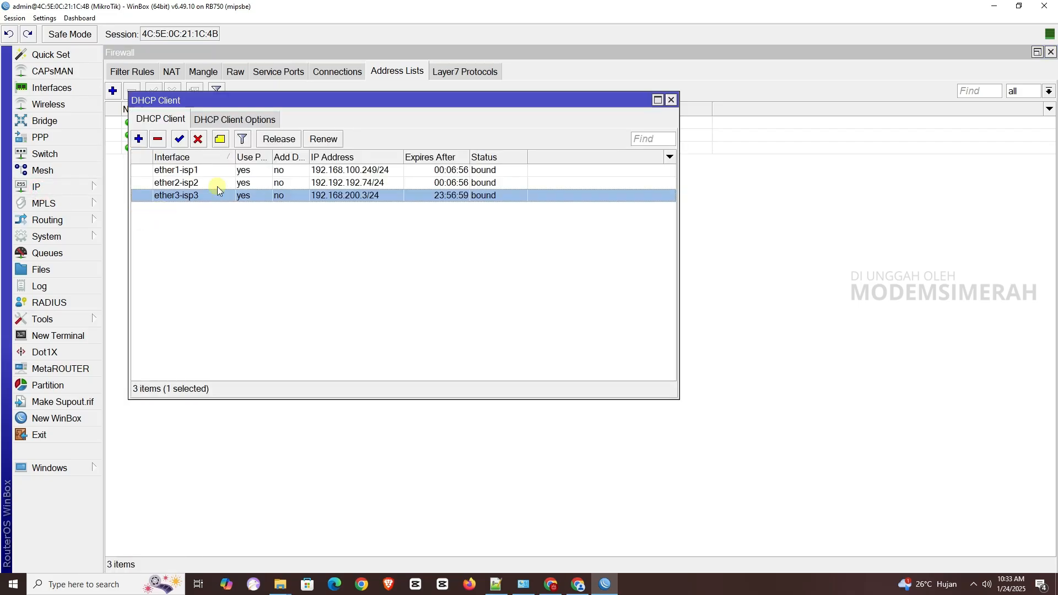
pyautogui.doubleClick(202, 172)
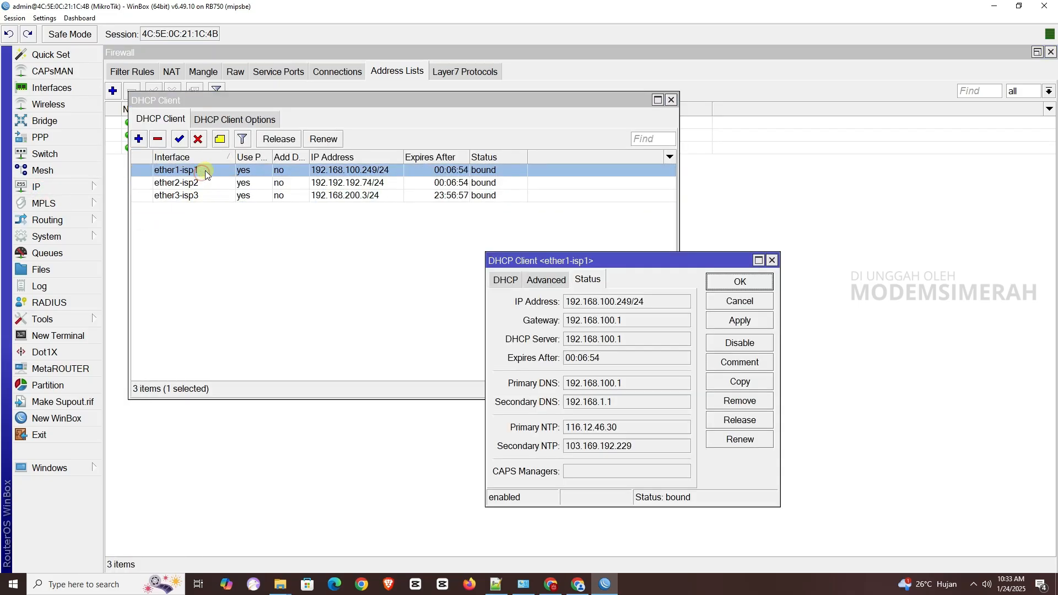
pyautogui.moveTo(633, 322); pyautogui.dragTo(561, 323)
pyautogui.hotkey('ctrl', 'c')
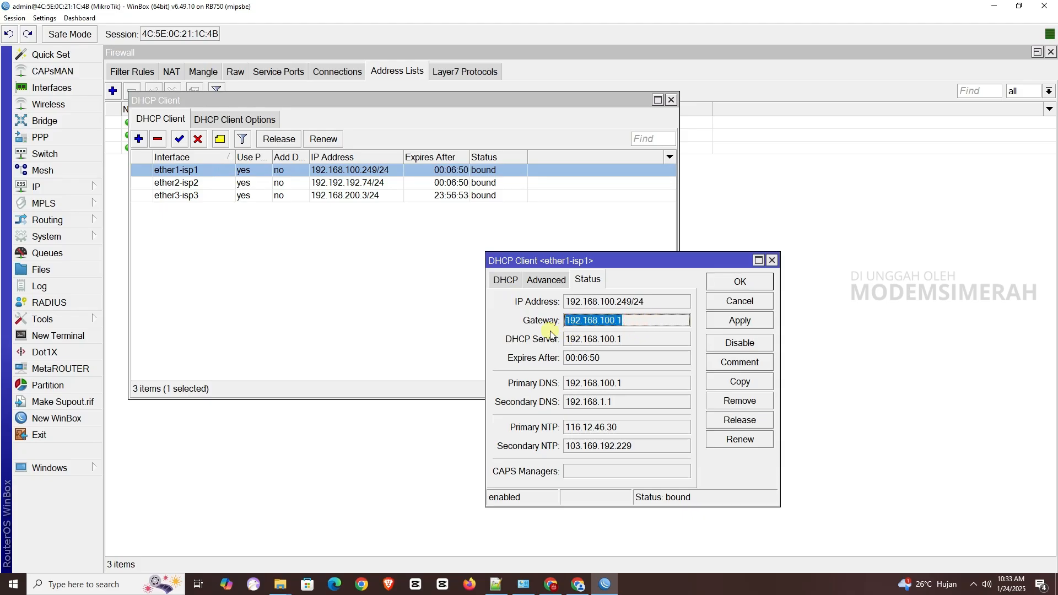
# Switch to Notepad++ and replace the gateway in the 1.0.0.1 route command on line 49 with 192.168.100.1
pyautogui.click(496, 584)
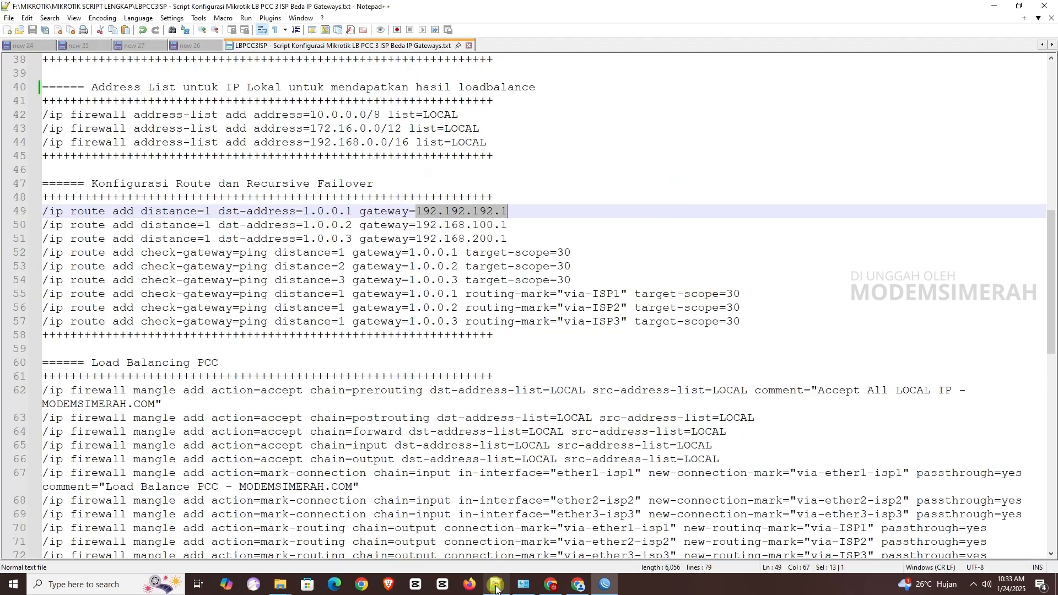
pyautogui.click(441, 241)
pyautogui.moveTo(417, 211); pyautogui.dragTo(508, 208)
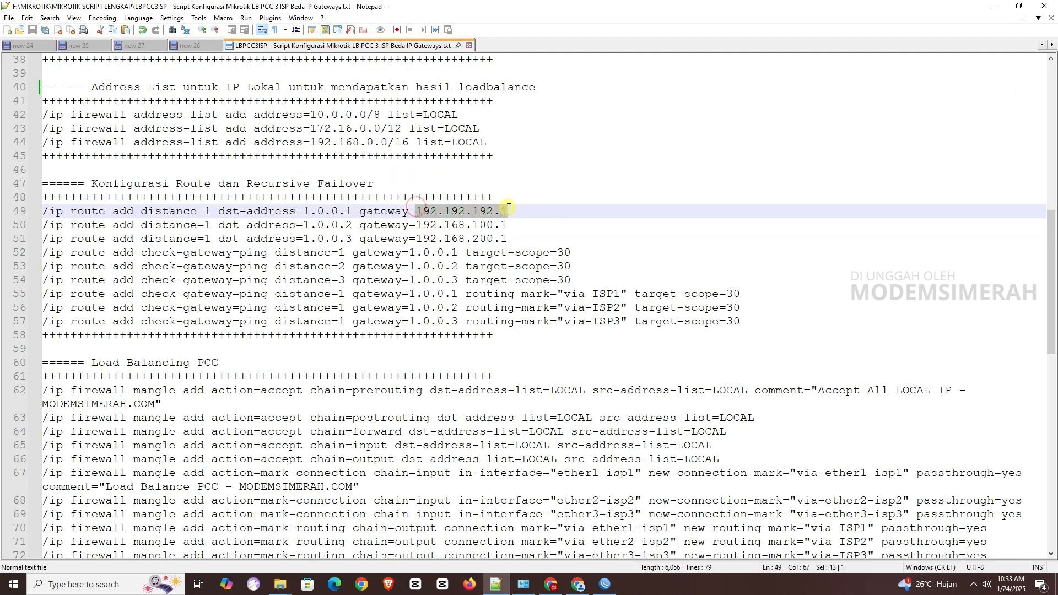
pyautogui.hotkey('ctrl', 'v')
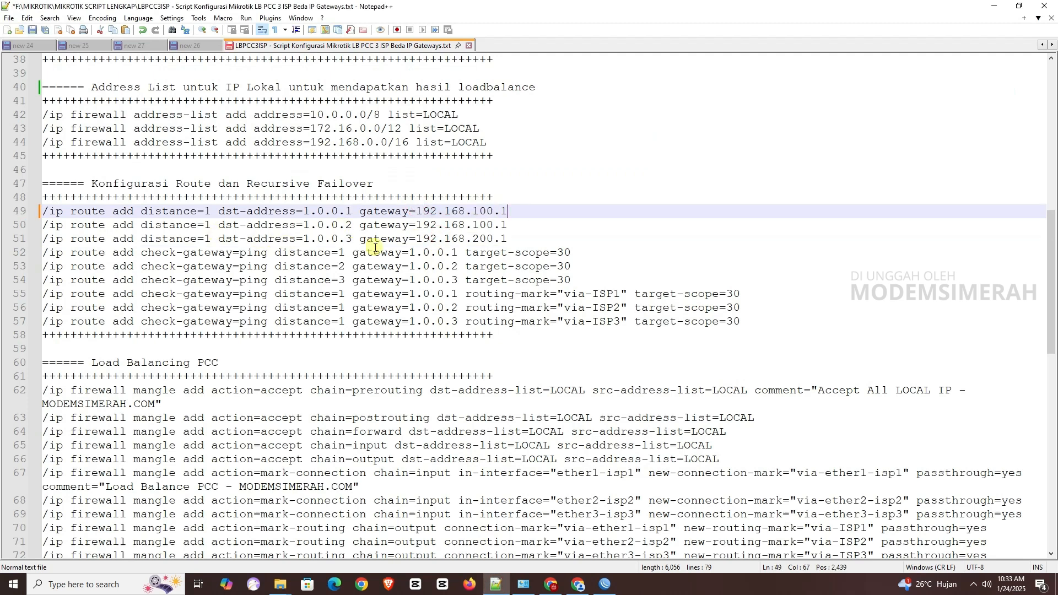
# In WinBox, close the ether1-isp1 details, open the ether2-isp2 DHCP client status and copy its gateway address
pyautogui.click(604, 584)
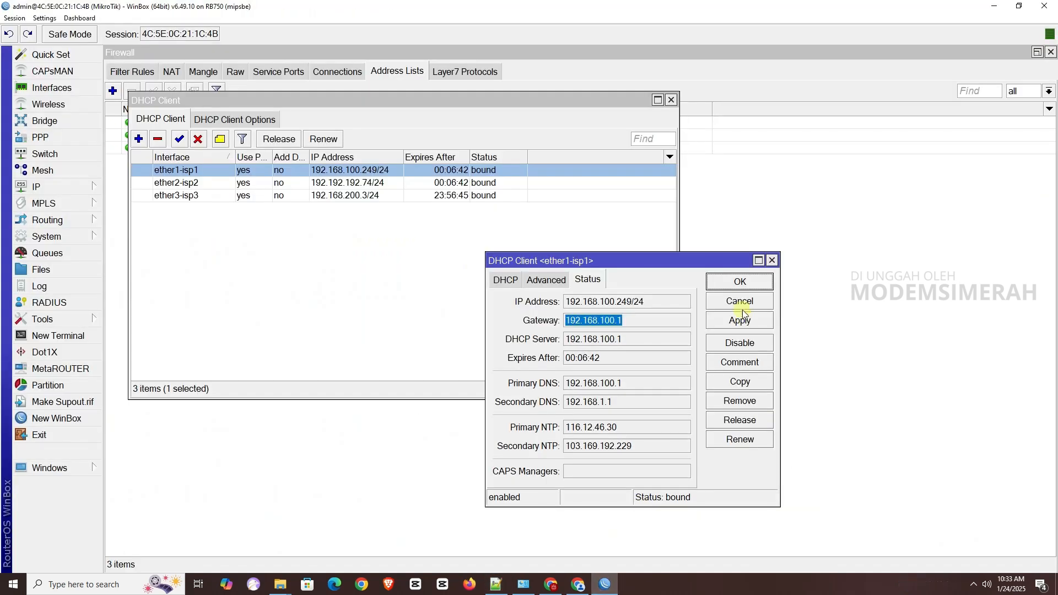
pyautogui.click(771, 260)
pyautogui.doubleClick(215, 183)
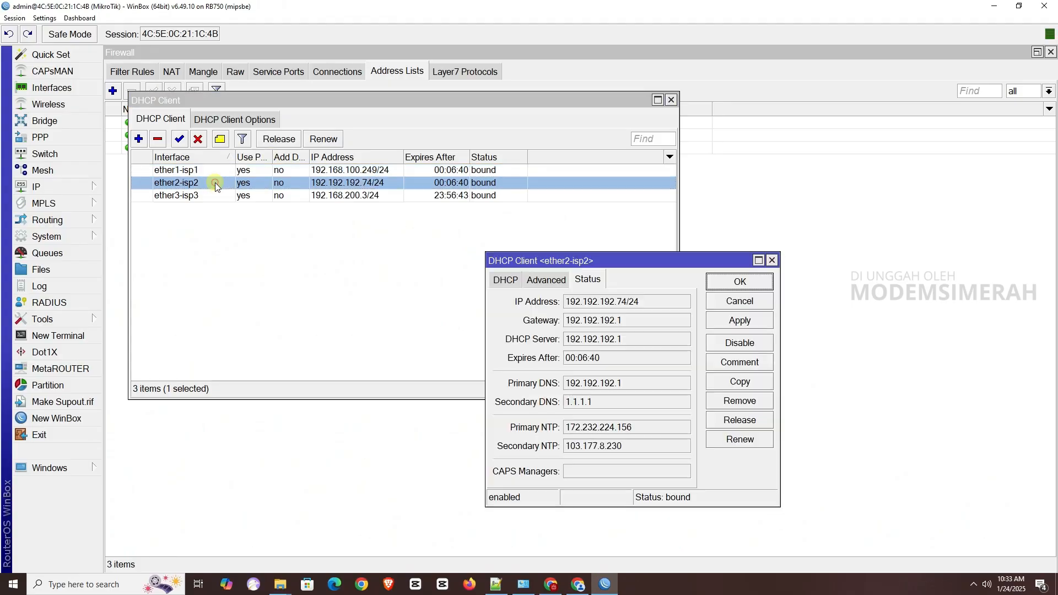
pyautogui.moveTo(637, 321); pyautogui.dragTo(561, 323)
pyautogui.hotkey('ctrl', 'c')
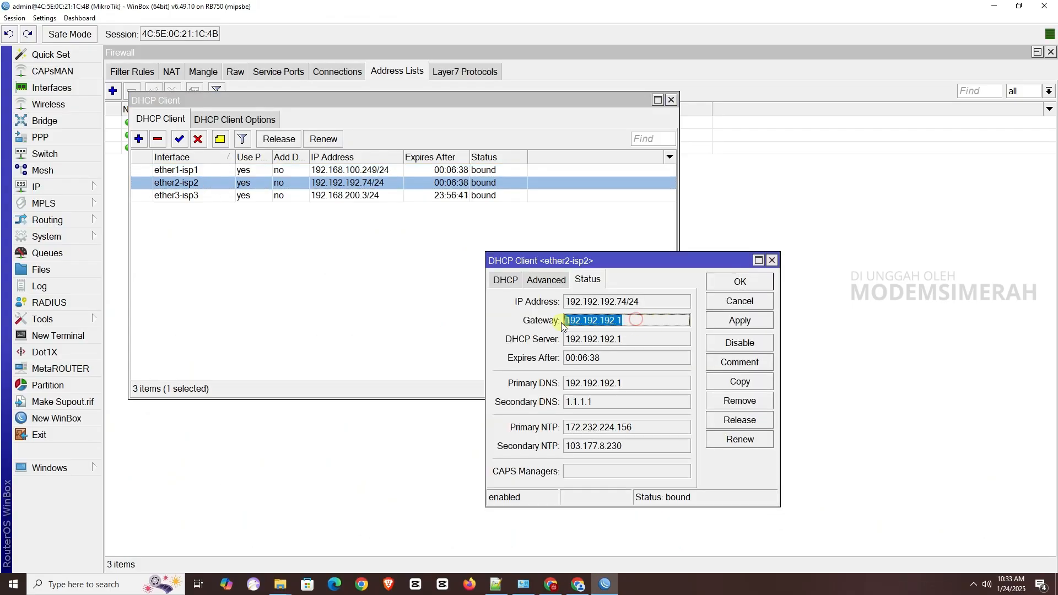
# Switch to Notepad++ and replace the gateway in the 1.0.0.2 route command on line 50 with 192.192.192.1
pyautogui.click(496, 585)
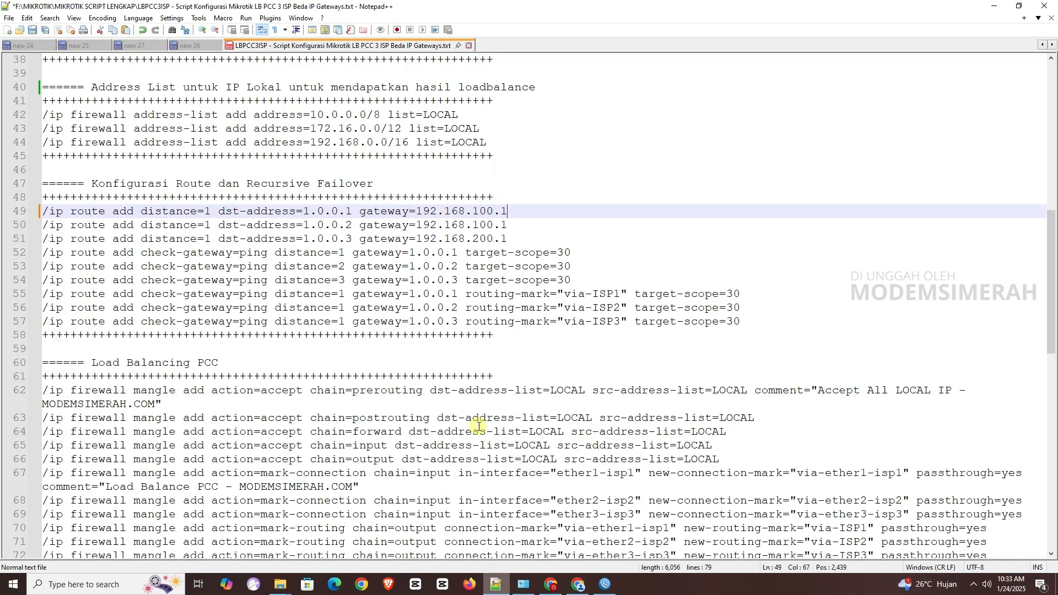
pyautogui.moveTo(416, 225); pyautogui.dragTo(519, 226)
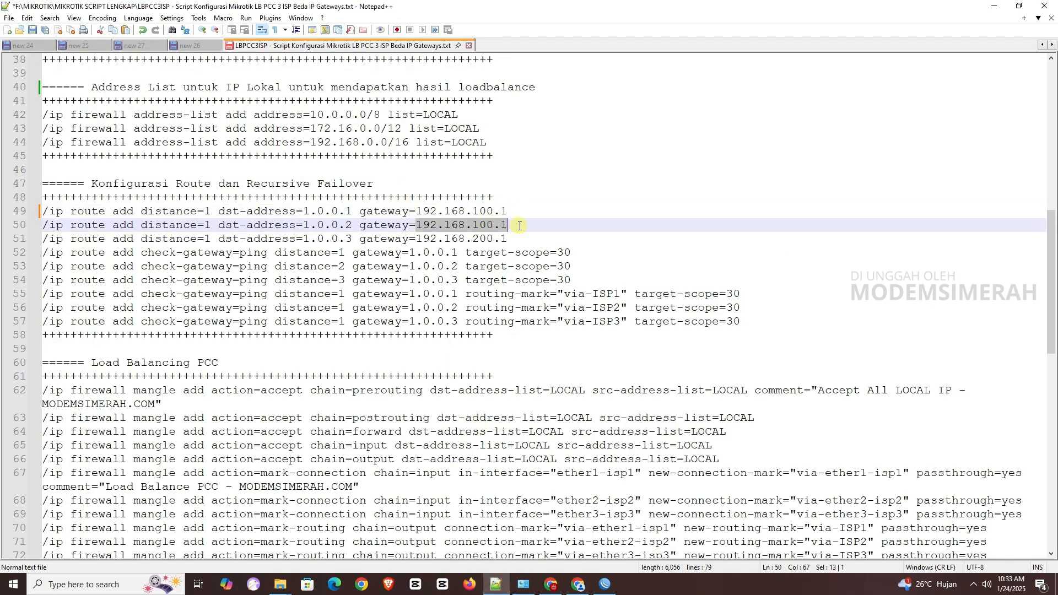
pyautogui.hotkey('ctrl', 'v')
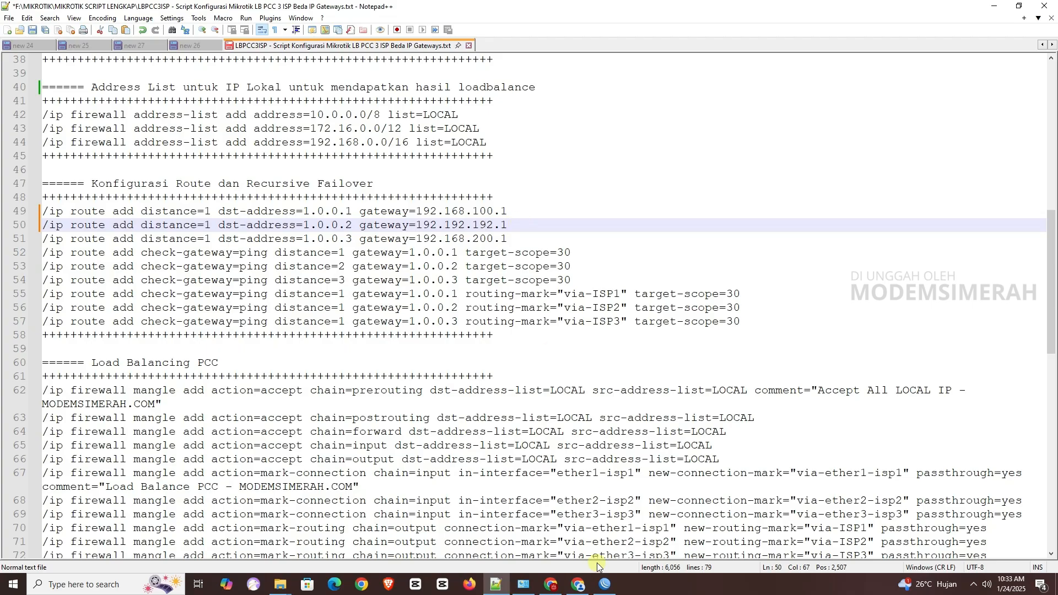
# In WinBox, close the ether2-isp2 details, open the ether3-isp3 DHCP client status and copy its gateway address
pyautogui.click(604, 584)
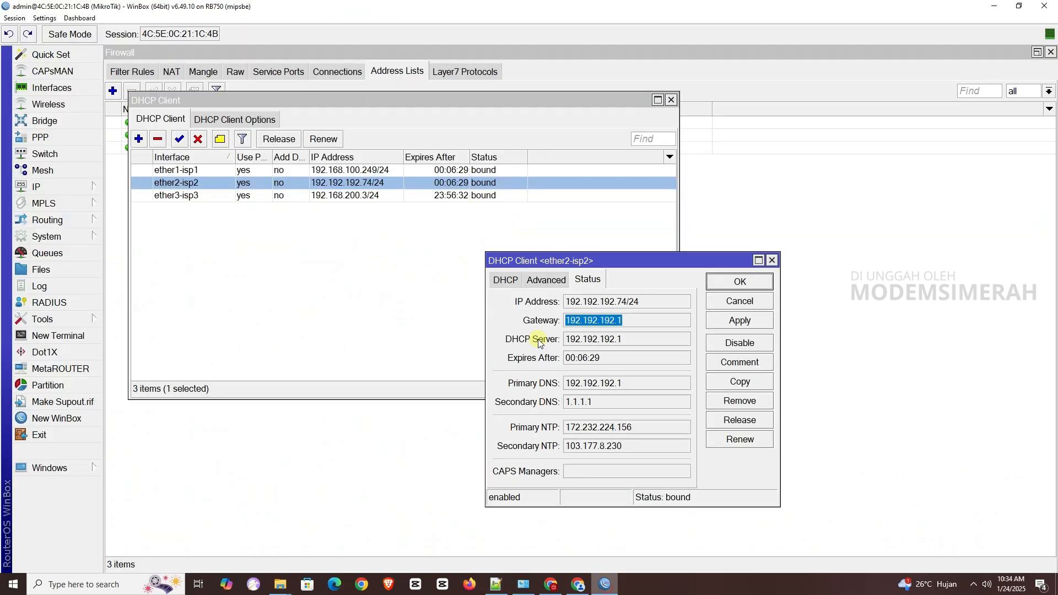
pyautogui.click(772, 261)
pyautogui.doubleClick(299, 195)
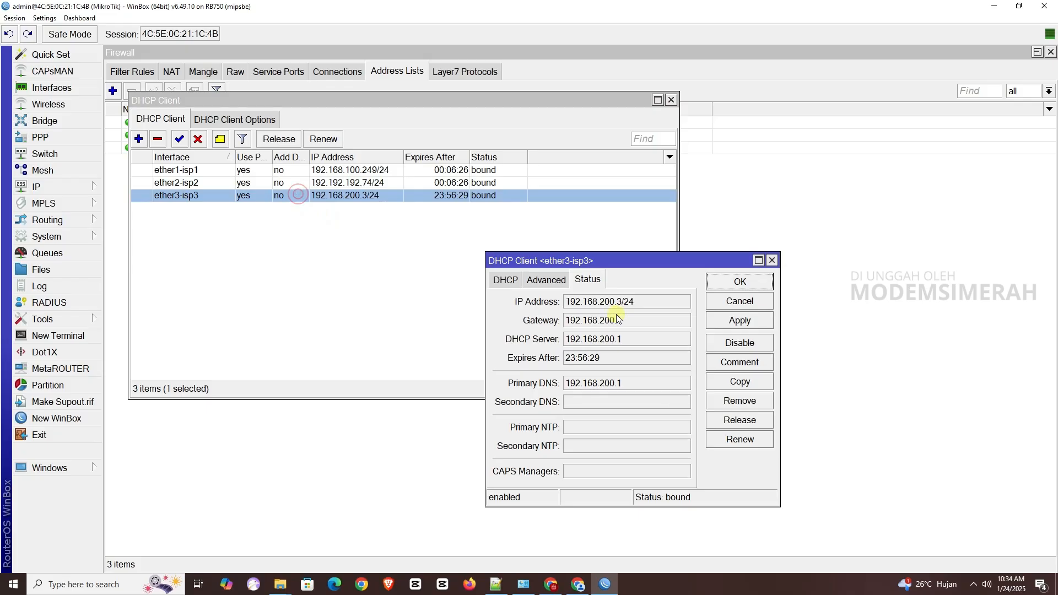
pyautogui.moveTo(629, 323); pyautogui.dragTo(555, 339)
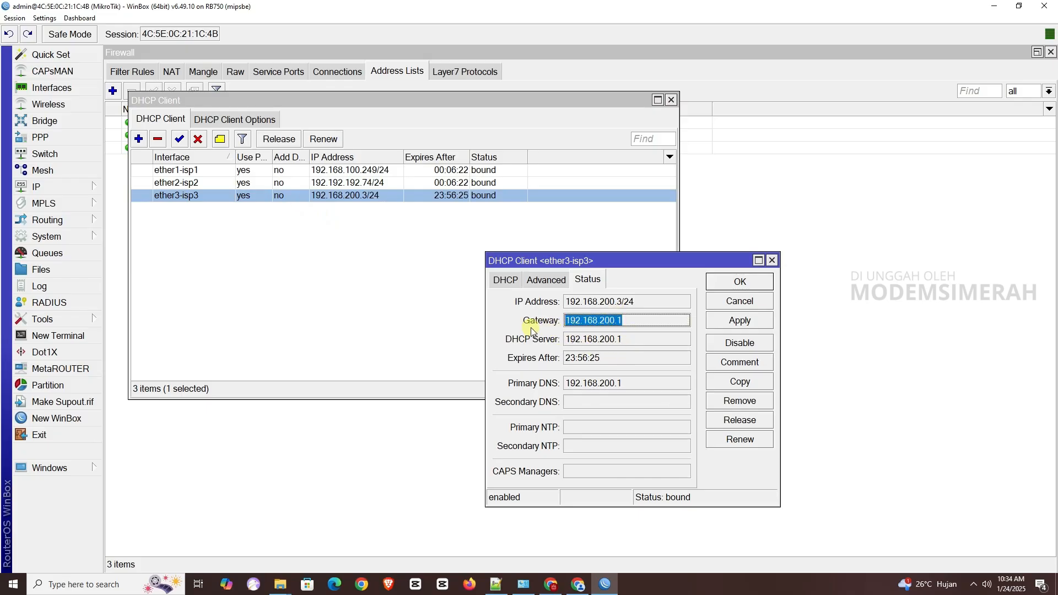
# Switch to Notepad++, set the 1.0.0.3 route's gateway on line 51 to 192.168.200.1, and copy the route commands on lines 49–57
pyautogui.click(496, 587)
pyautogui.moveTo(418, 241); pyautogui.dragTo(507, 241)
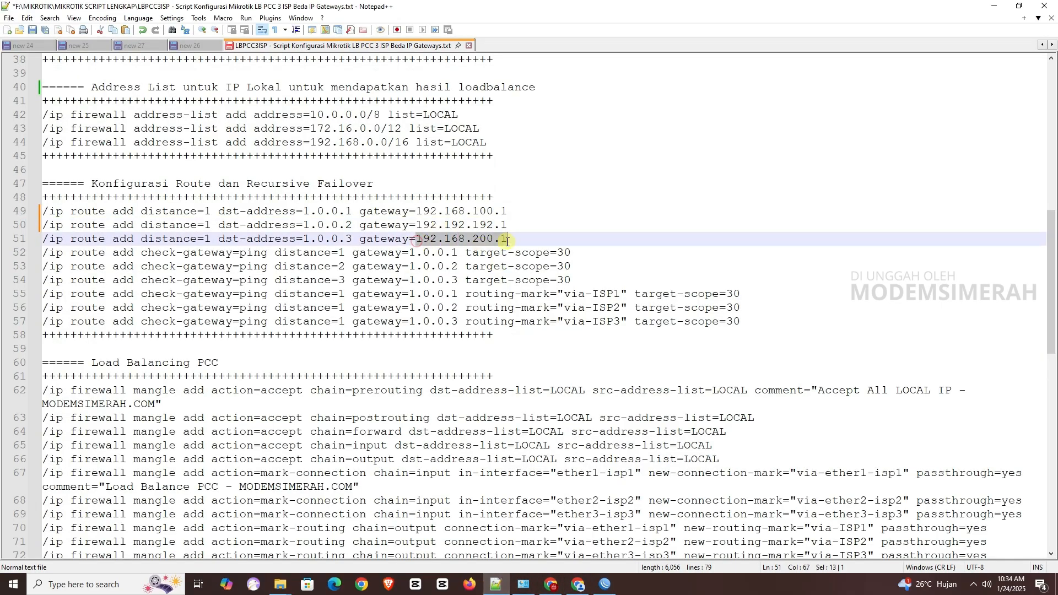
pyautogui.click(512, 242)
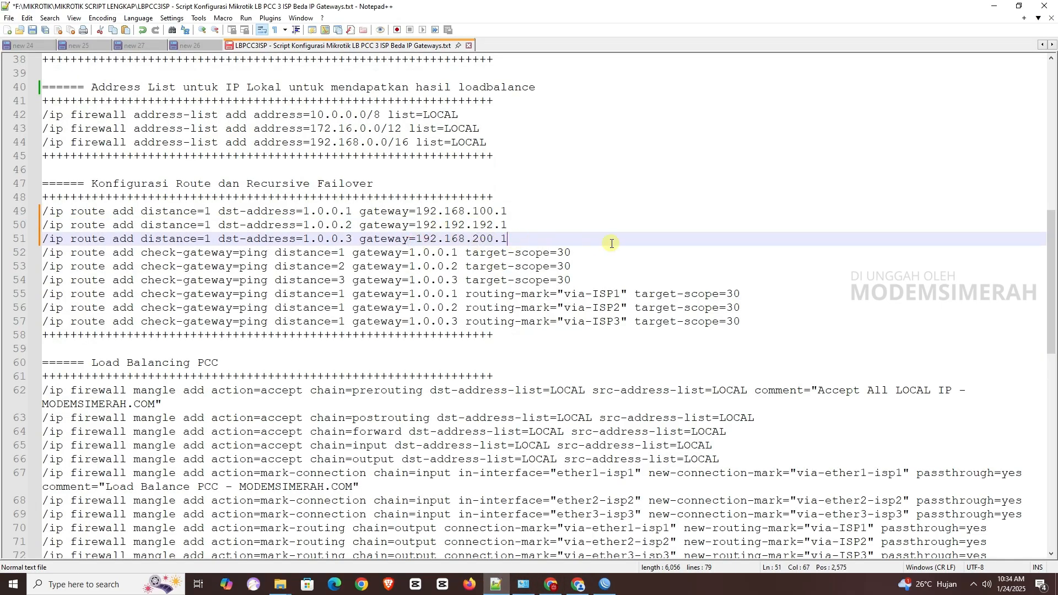
pyautogui.moveTo(744, 322); pyautogui.dragTo(37, 215)
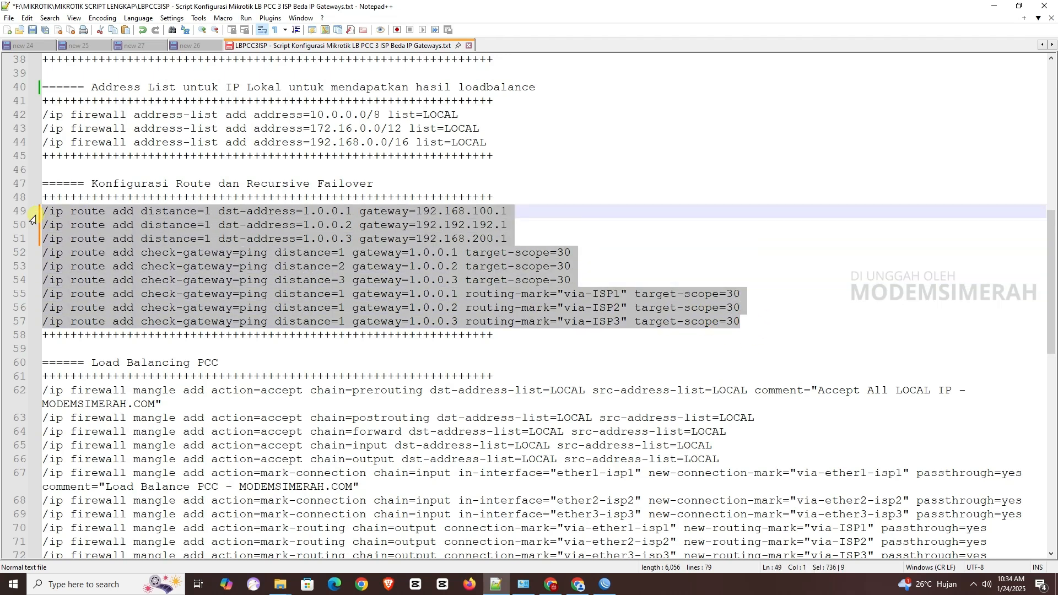
# In WinBox, close the ether3-isp3 DHCP client details and display the IP route list
pyautogui.click(604, 584)
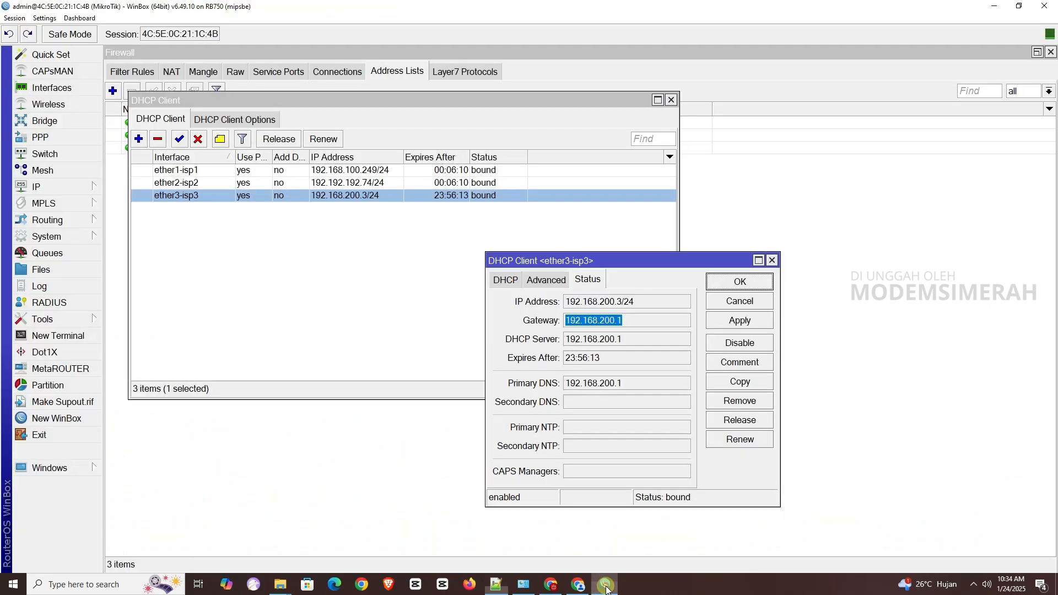
pyautogui.click(772, 260)
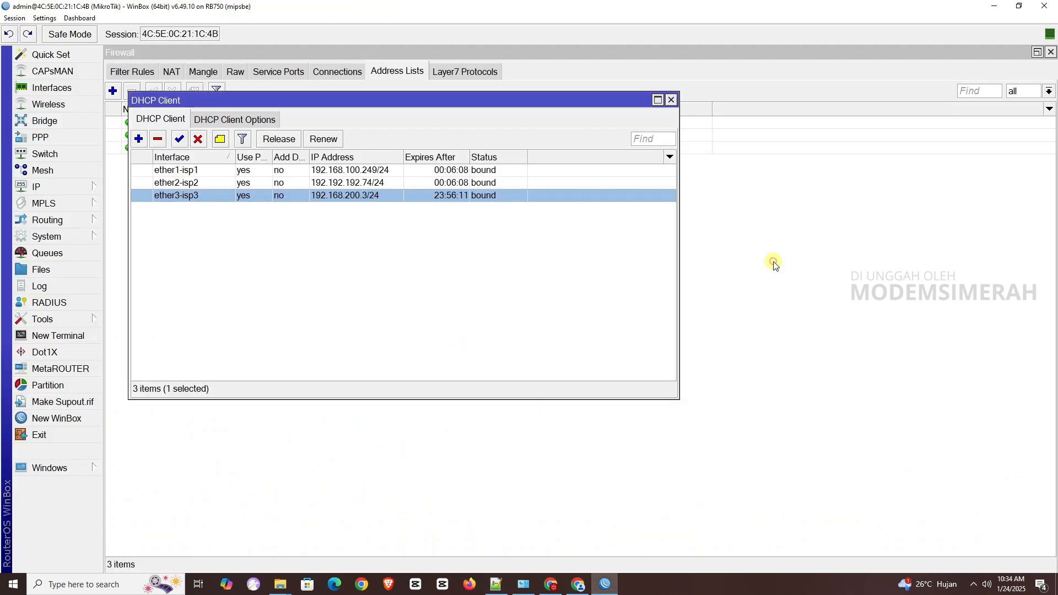
pyautogui.click(58, 187)
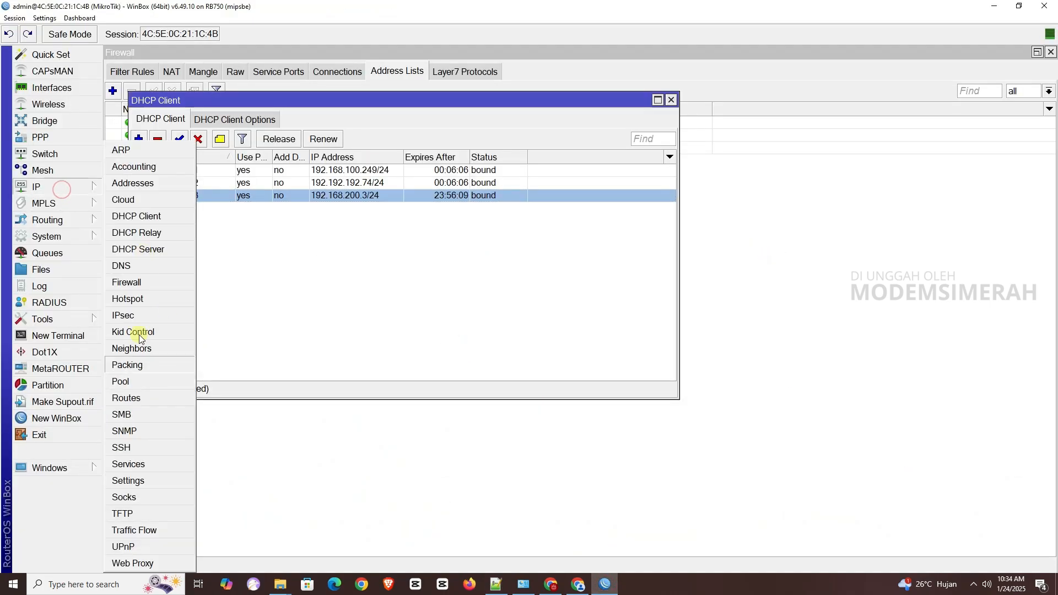
pyautogui.click(141, 402)
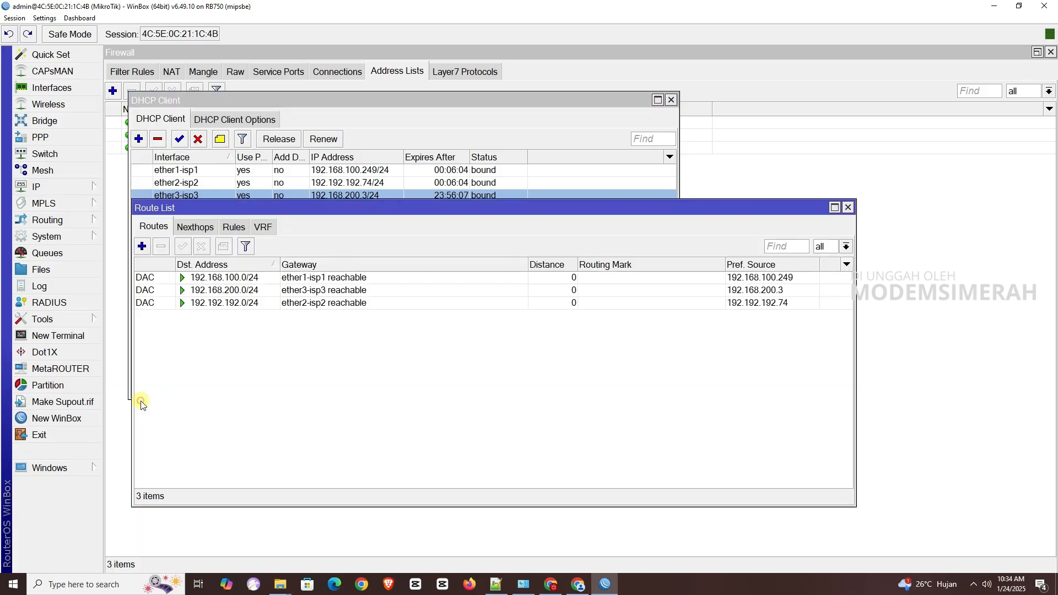
# Run the copied route and recursive failover commands in a new terminal, then close the terminal and the route list
pyautogui.click(68, 342)
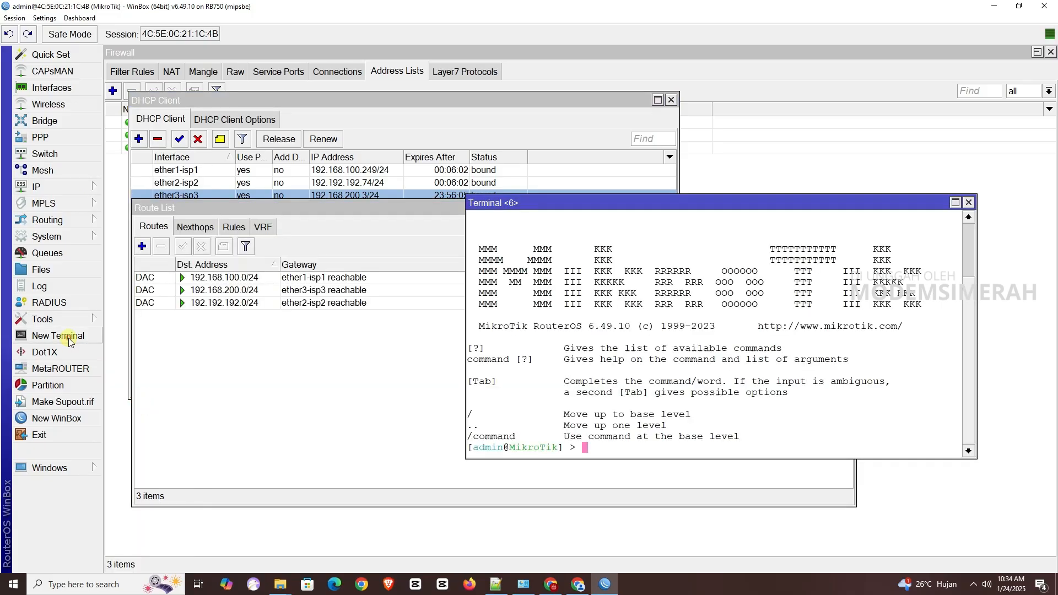
pyautogui.moveTo(565, 207); pyautogui.dragTo(599, 188)
pyautogui.rightClick(629, 435)
pyautogui.click(651, 477)
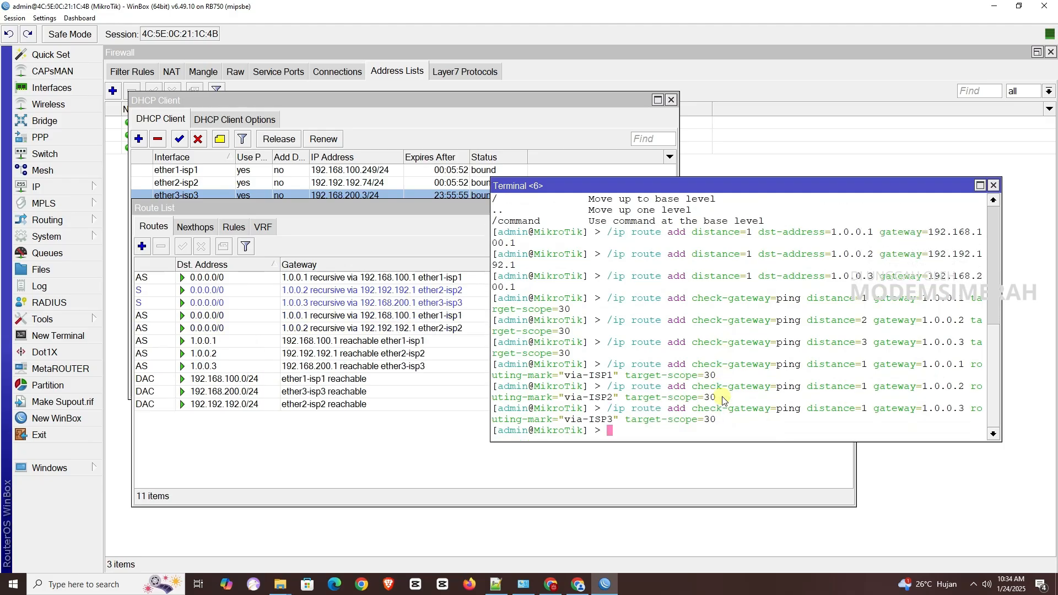
pyautogui.moveTo(564, 190); pyautogui.dragTo(847, 175)
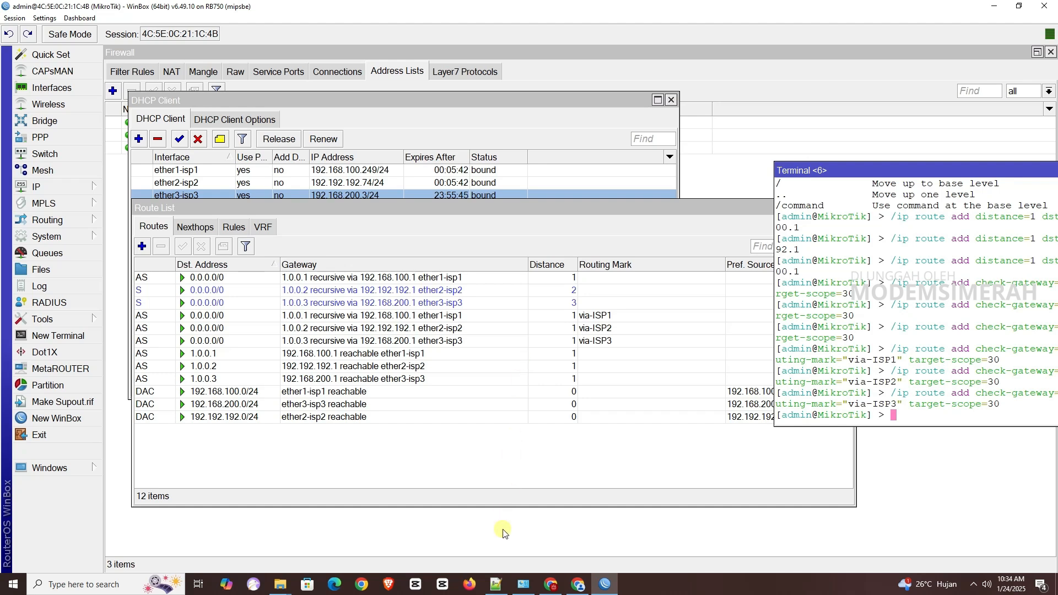
pyautogui.moveTo(816, 170); pyautogui.dragTo(487, 177)
pyautogui.click(949, 176)
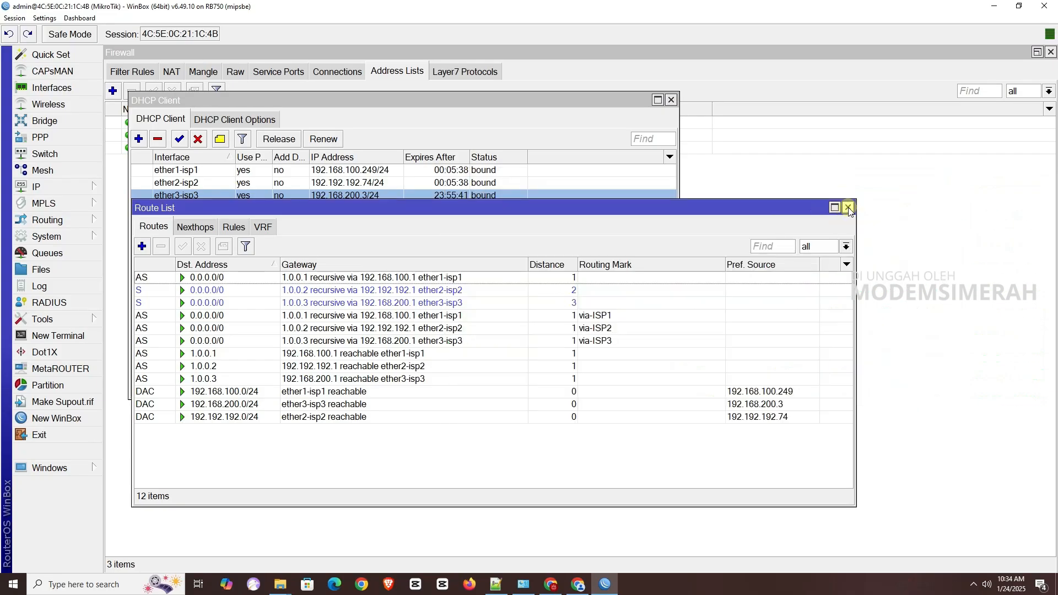
pyautogui.click(847, 208)
# Switch to Notepad++ and review the Load Balancing PCC commands, the interface name on line 17 and the route gateways from line 49
pyautogui.click(495, 585)
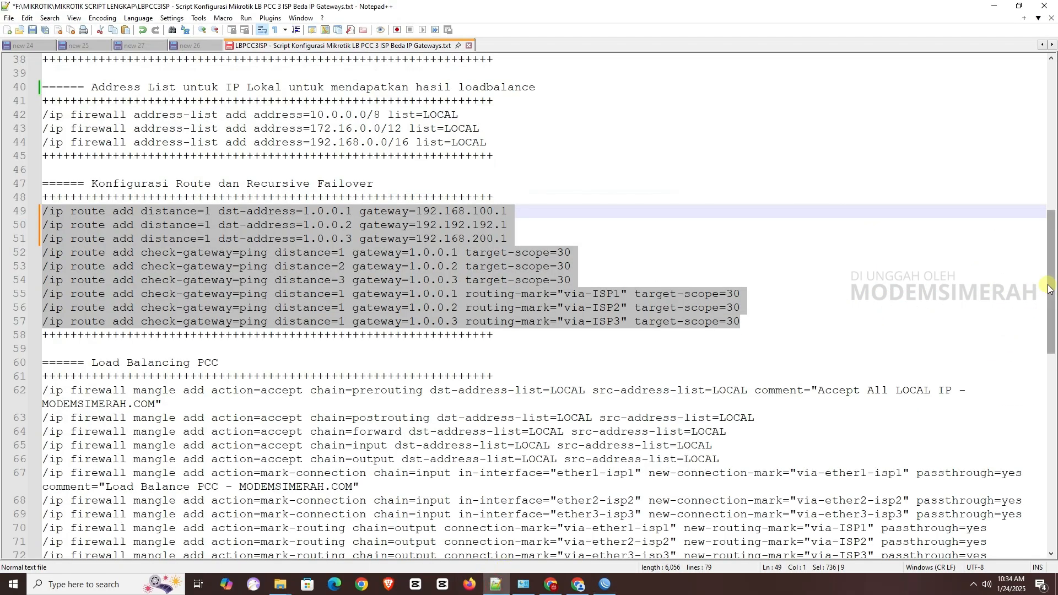
pyautogui.moveTo(1051, 280); pyautogui.dragTo(1050, 348)
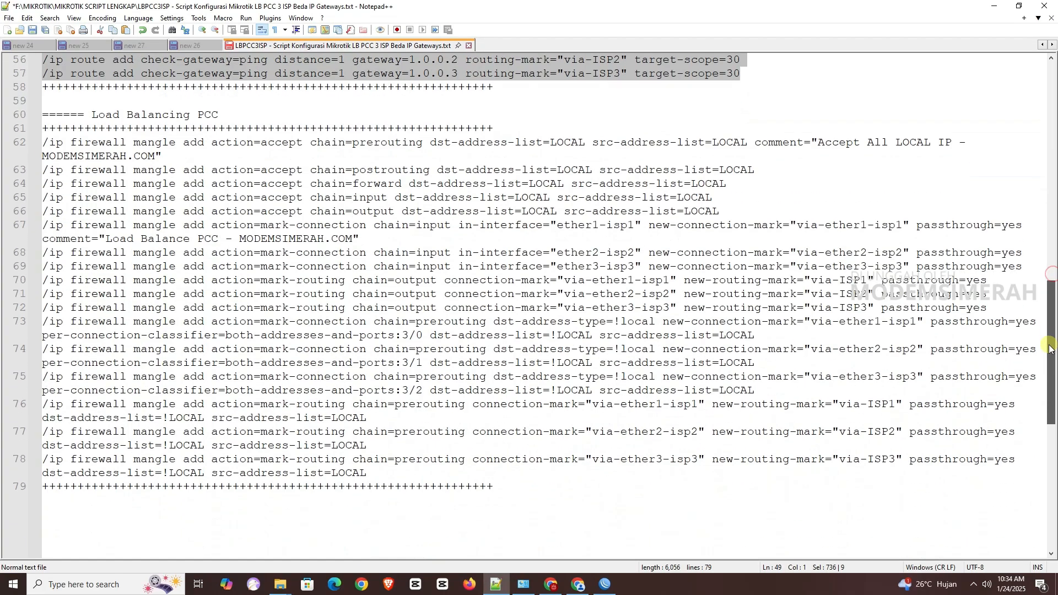
pyautogui.moveTo(369, 473); pyautogui.dragTo(34, 147)
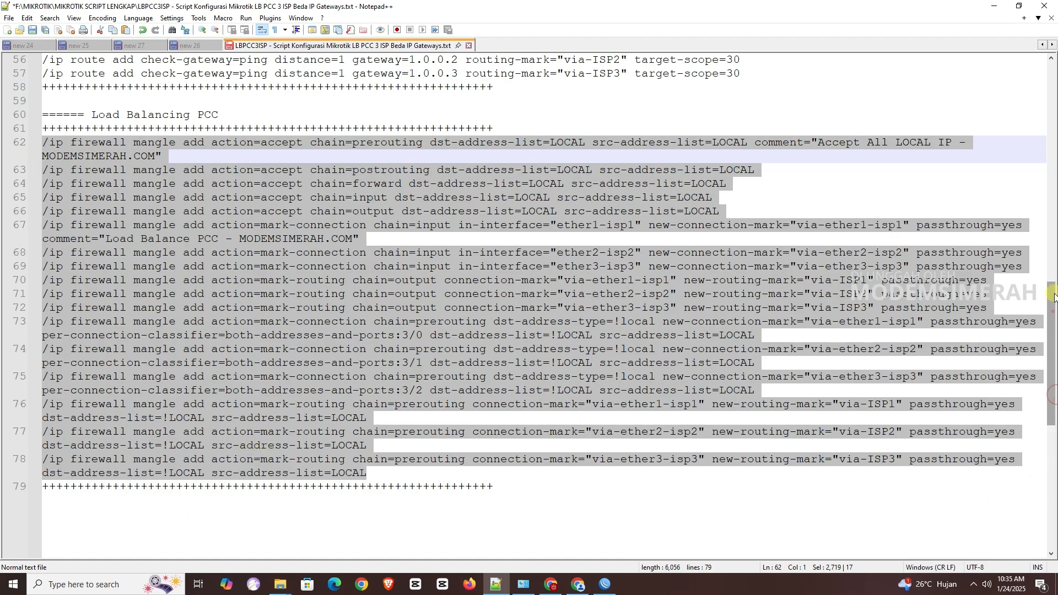
pyautogui.moveTo(1054, 397); pyautogui.dragTo(1054, 165)
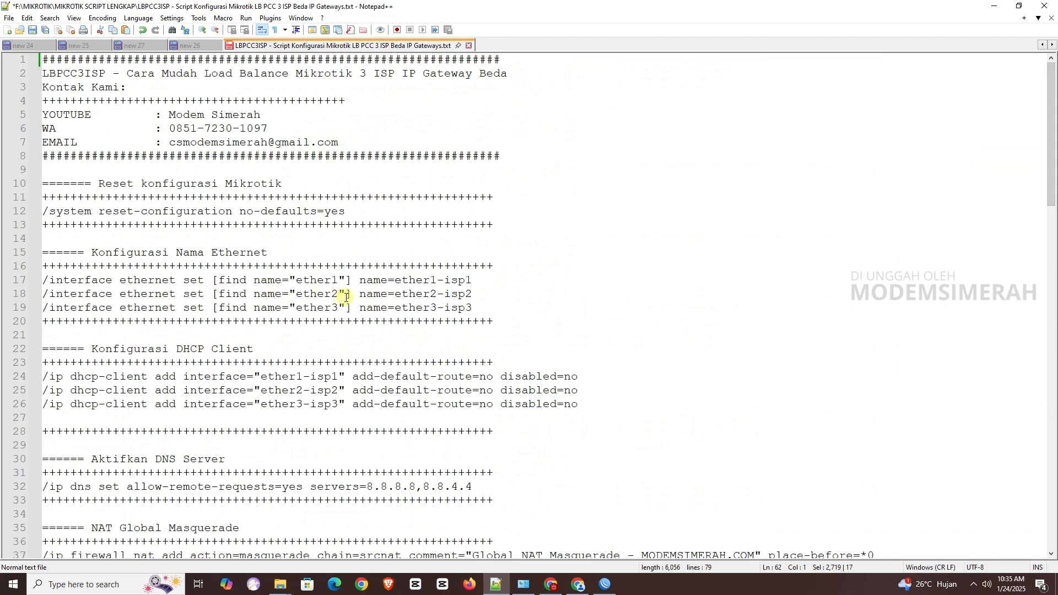
pyautogui.moveTo(394, 282); pyautogui.dragTo(473, 282)
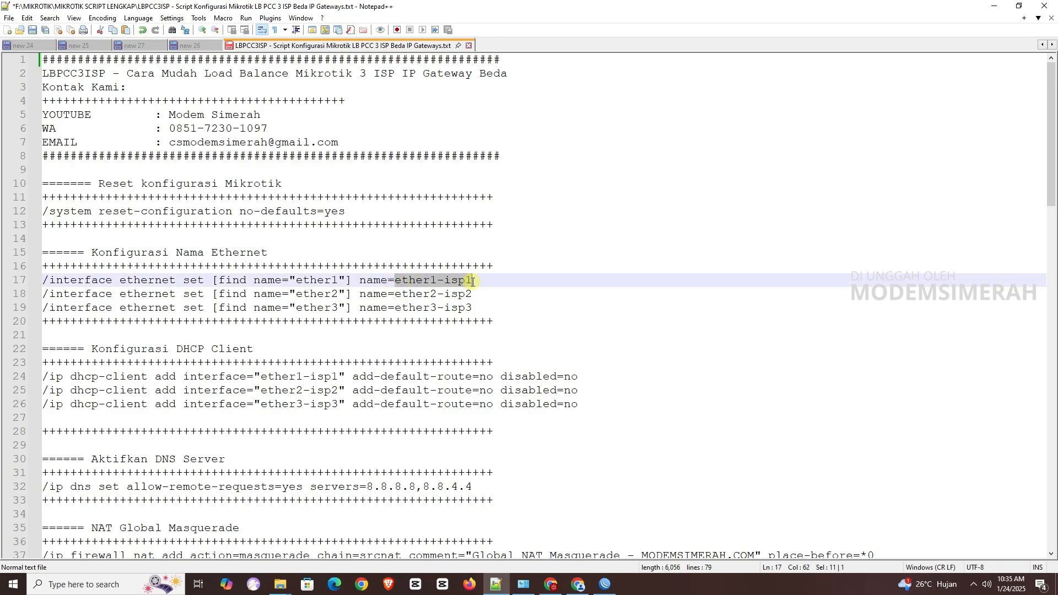
pyautogui.moveTo(1050, 141); pyautogui.dragTo(1052, 332)
pyautogui.moveTo(1052, 273); pyautogui.dragTo(1052, 237)
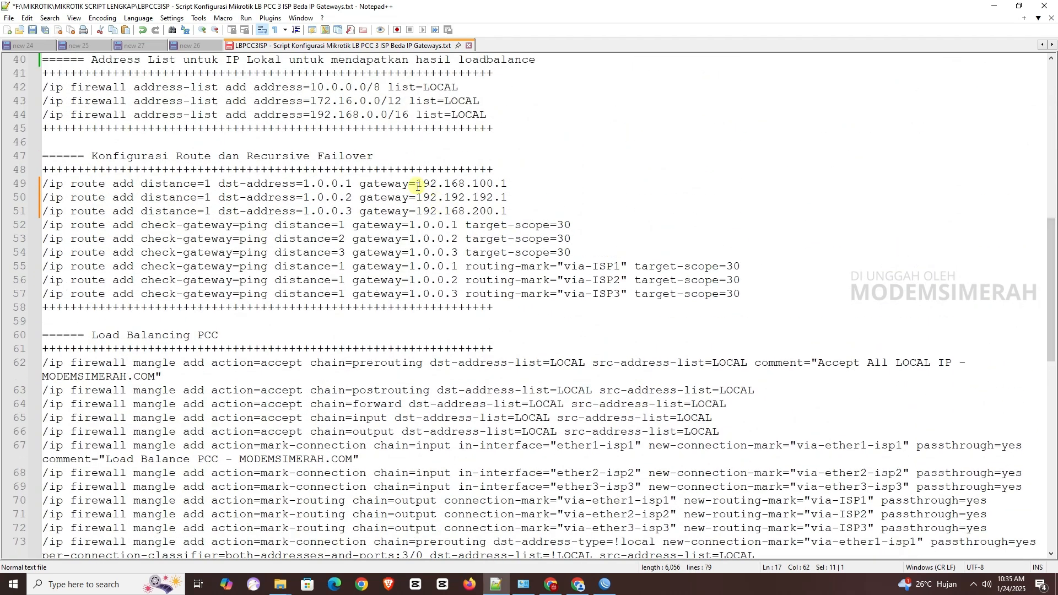
pyautogui.moveTo(418, 186); pyautogui.dragTo(473, 197)
# Copy the Load Balancing PCC mangle commands on lines 62–78 and display the firewall mangle rules in WinBox
pyautogui.moveTo(1050, 253); pyautogui.dragTo(1053, 349)
pyautogui.moveTo(374, 477); pyautogui.dragTo(2, 104)
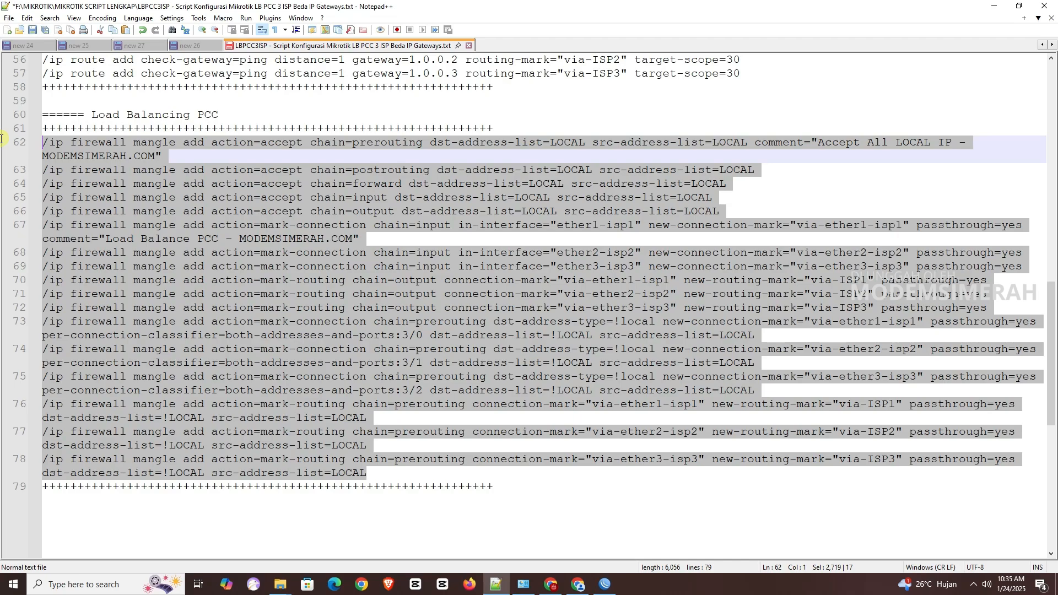
pyautogui.click(604, 585)
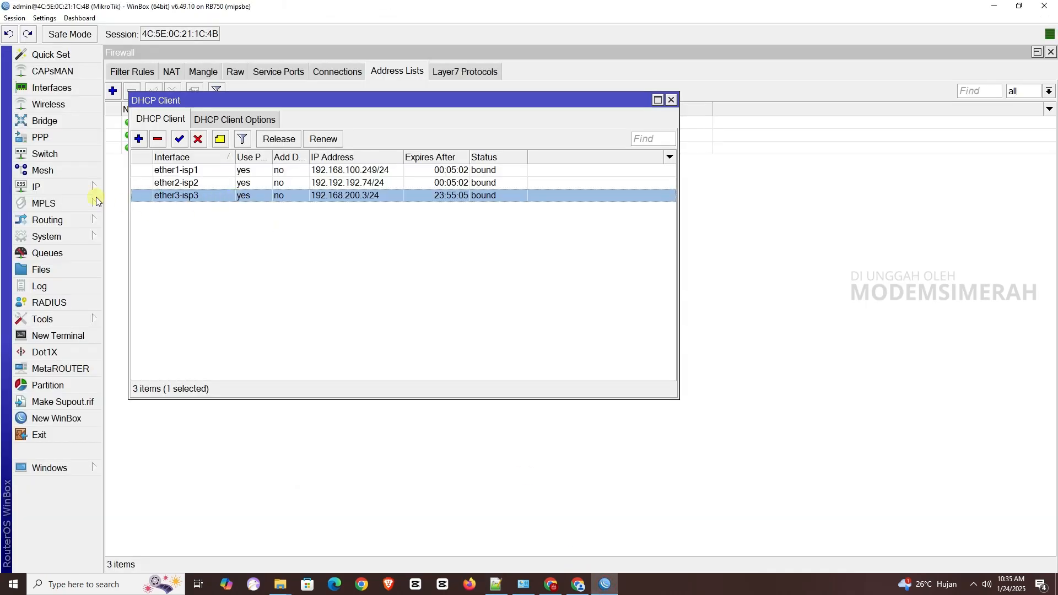
pyautogui.click(33, 188)
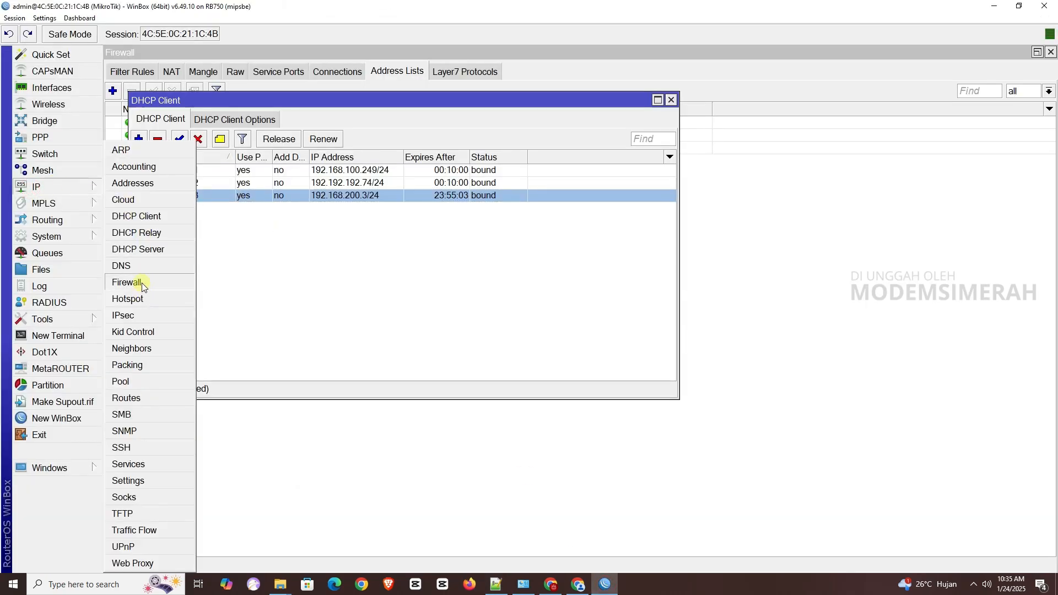
pyautogui.click(131, 282)
pyautogui.click(194, 74)
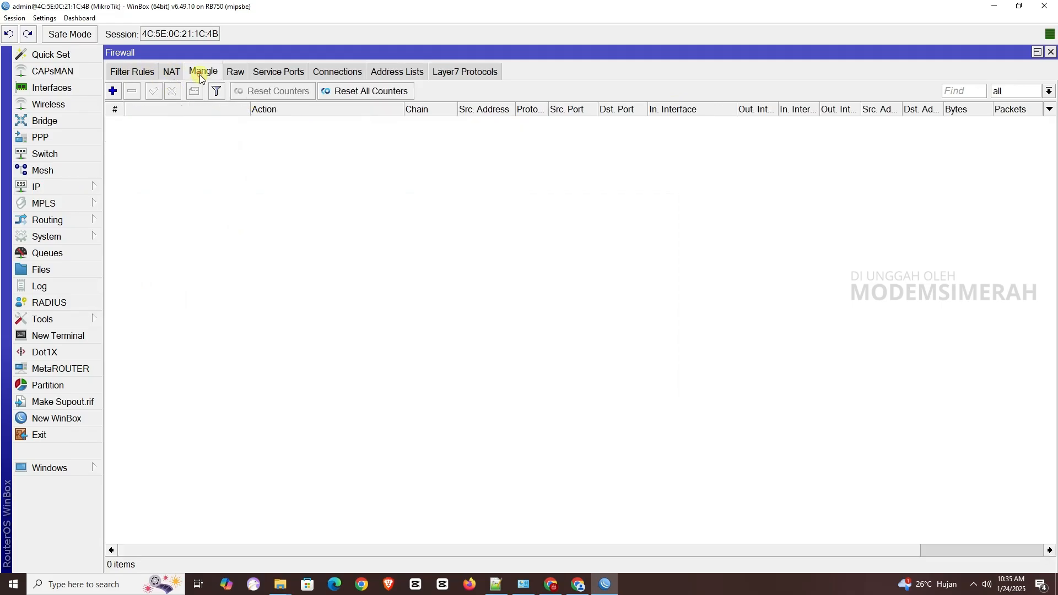
# Run the copied mangle commands in a new terminal to add the LOCAL accept rules and the PCC connection and routing marks
pyautogui.click(54, 338)
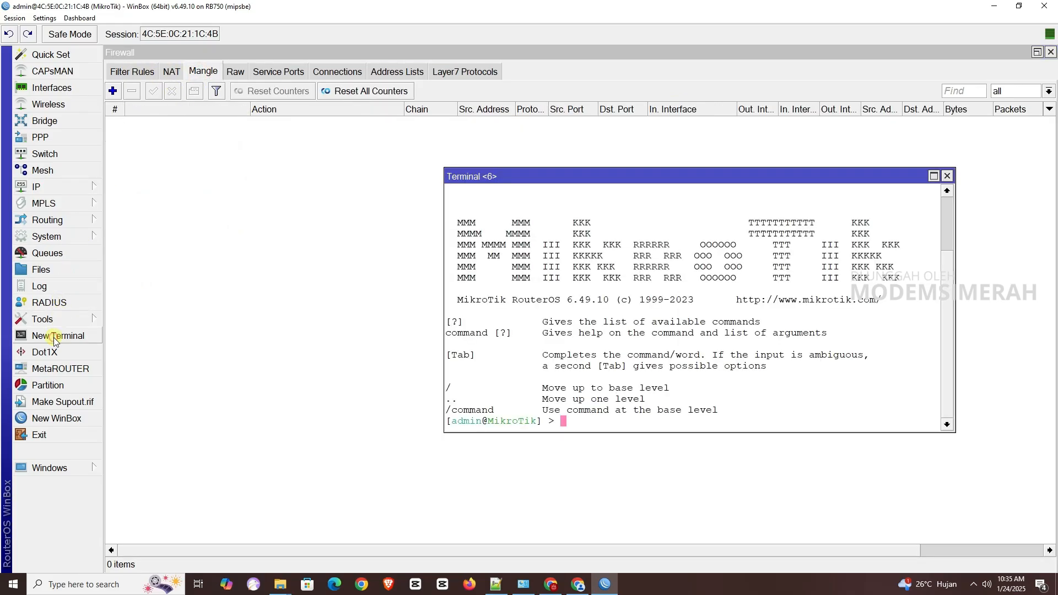
pyautogui.rightClick(609, 420)
pyautogui.click(635, 467)
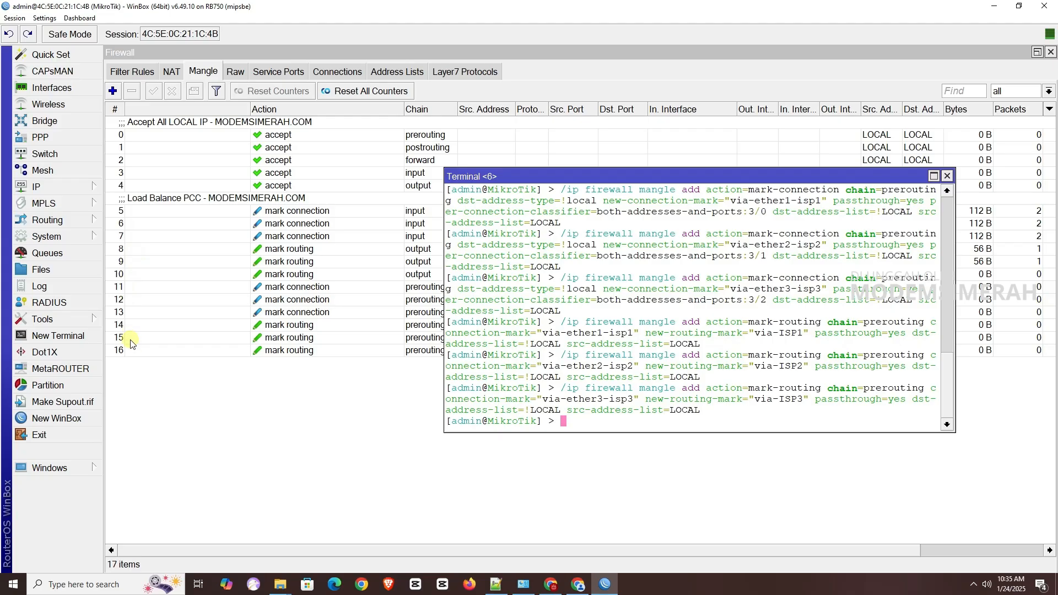
# Close the terminal and firewall windows and move the DHCP Client window below the rows of the interface list
pyautogui.click(948, 176)
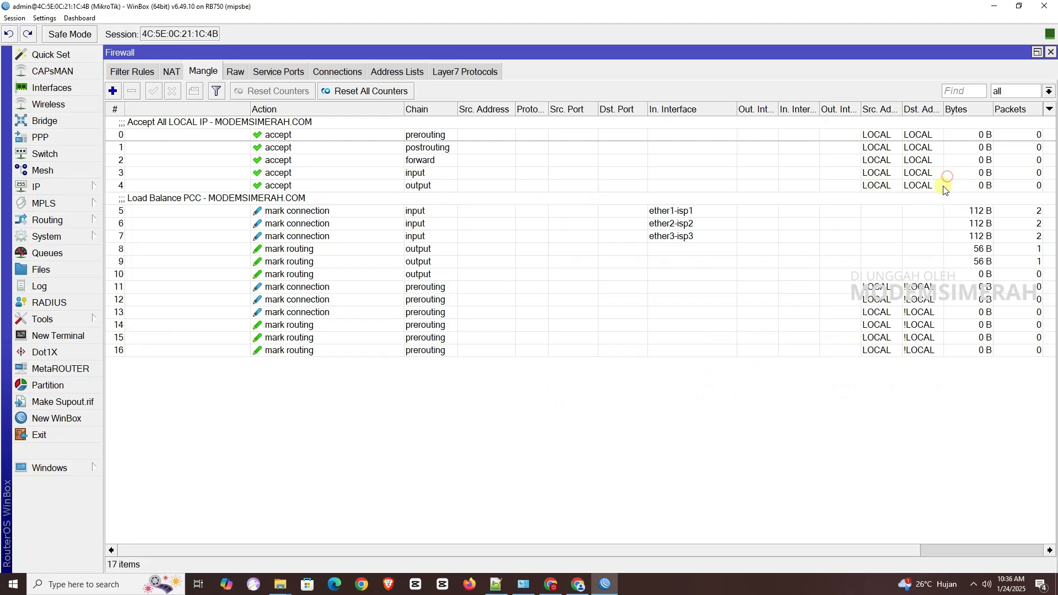
pyautogui.click(1051, 52)
pyautogui.moveTo(580, 104); pyautogui.dragTo(681, 232)
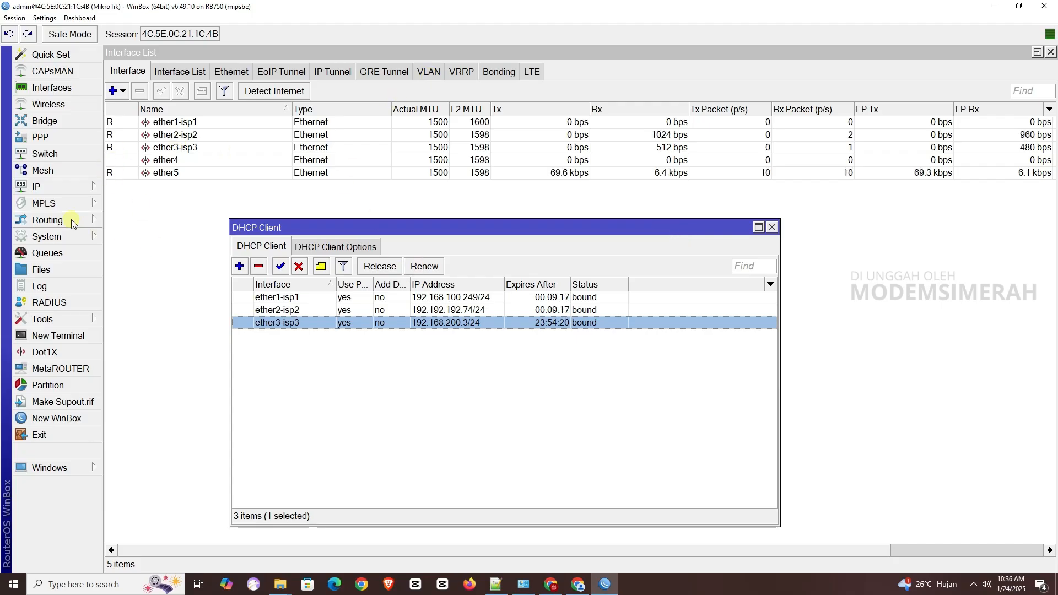
# Copy the address 192.168.0.0/16 from the LOCAL entry in the firewall address lists and close the entry
pyautogui.click(36, 186)
pyautogui.click(138, 285)
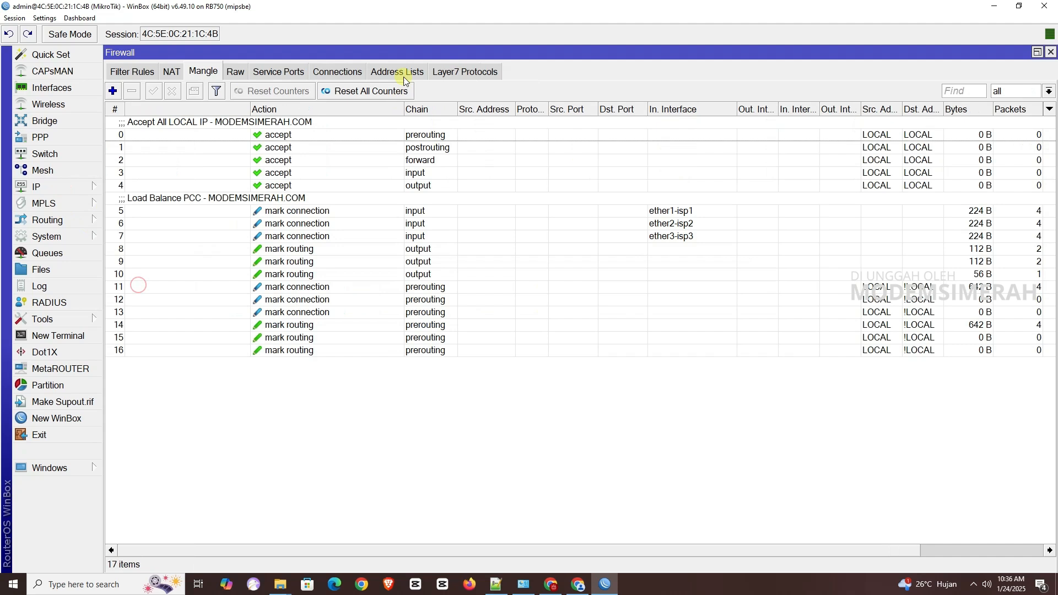
pyautogui.click(403, 76)
pyautogui.doubleClick(236, 147)
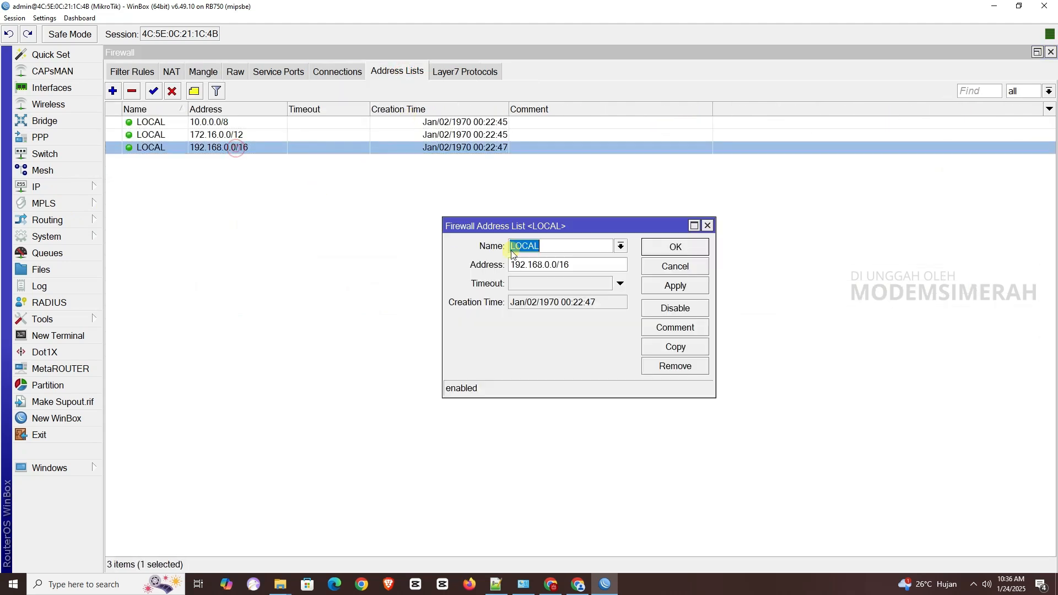
pyautogui.moveTo(584, 264); pyautogui.dragTo(389, 259)
pyautogui.hotkey('ctrl', 'c')
pyautogui.click(707, 226)
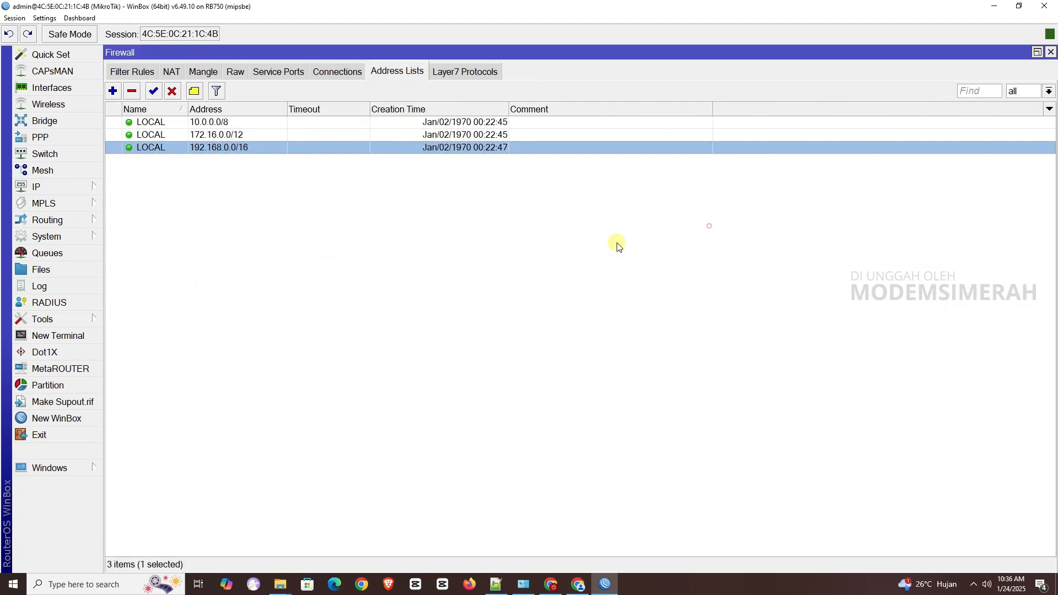
# Add the IP address 192.168.1.1/16 to interface ether5, reusing the copied address
pyautogui.click(58, 187)
pyautogui.click(153, 185)
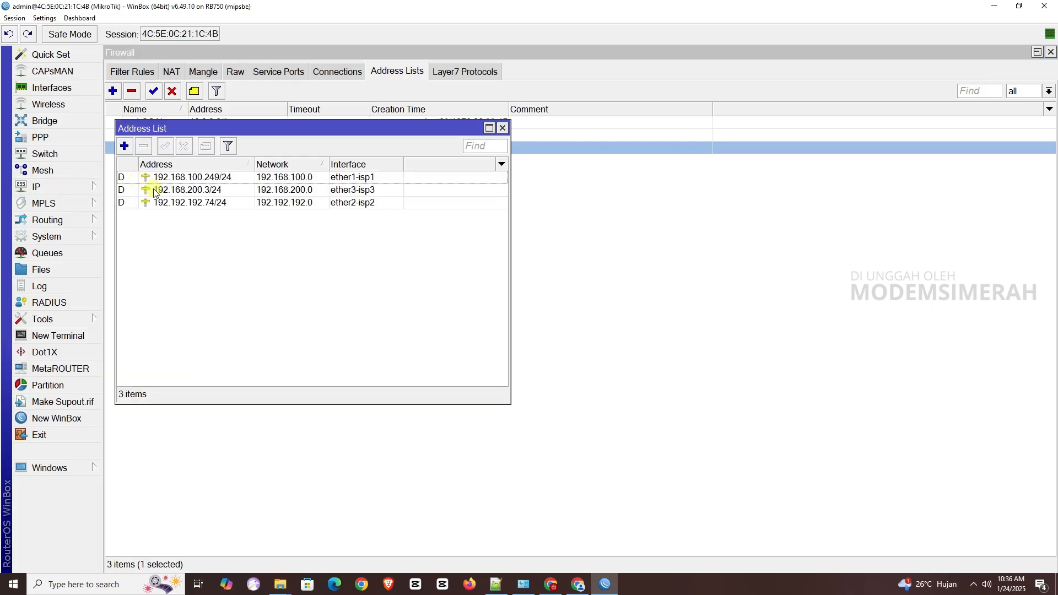
pyautogui.click(124, 147)
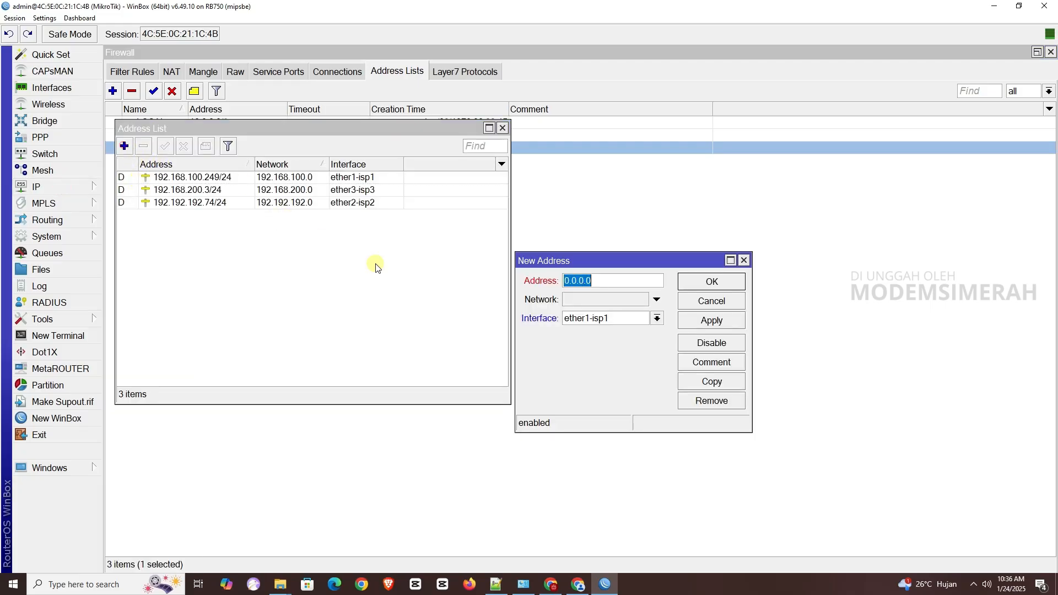
pyautogui.hotkey('ctrl', 'v')
pyautogui.doubleClick(606, 282)
pyautogui.write('1')
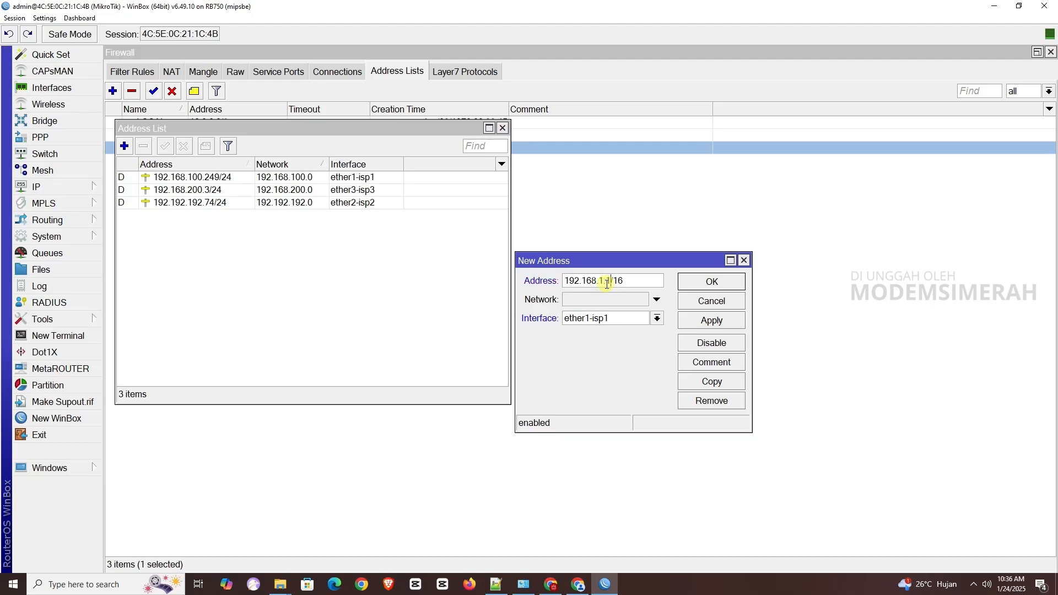
pyautogui.click(657, 318)
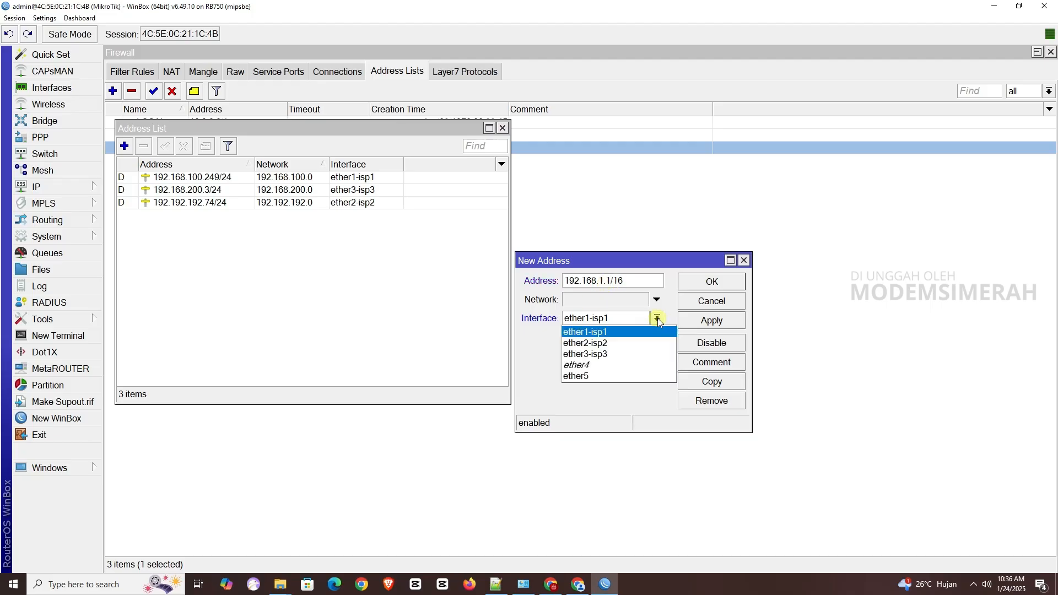
pyautogui.click(607, 375)
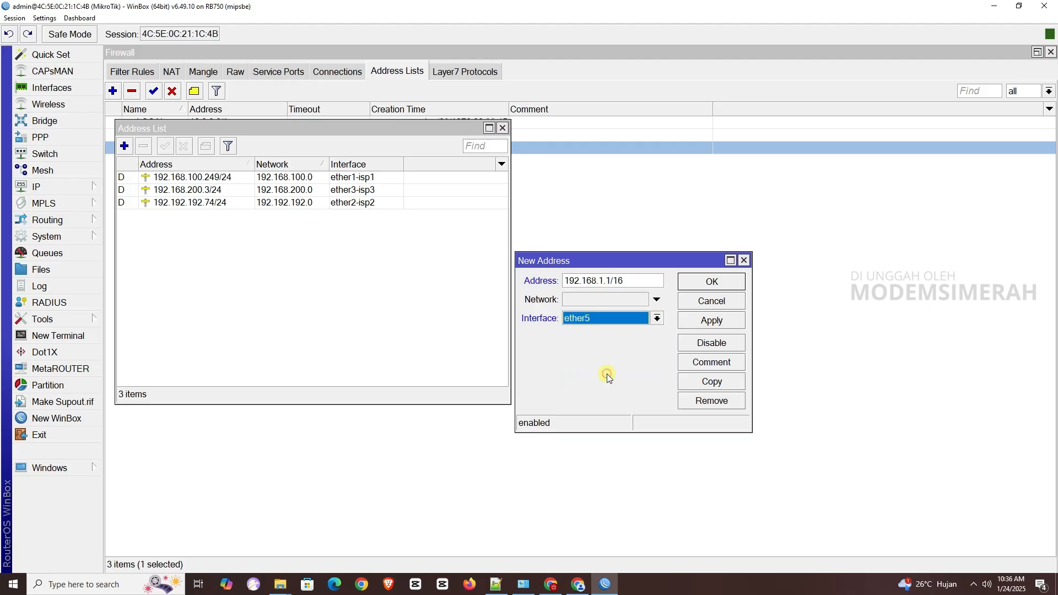
pyautogui.click(713, 325)
pyautogui.click(711, 283)
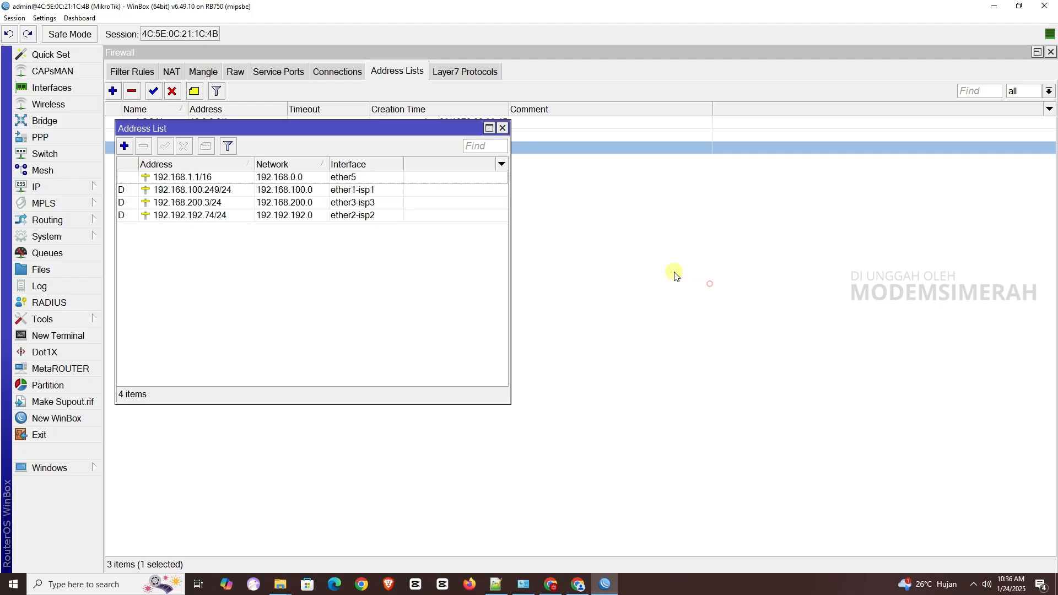
# Set up a DHCP server on ether5 with the setup wizard, accepting its default settings
pyautogui.click(78, 187)
pyautogui.click(153, 249)
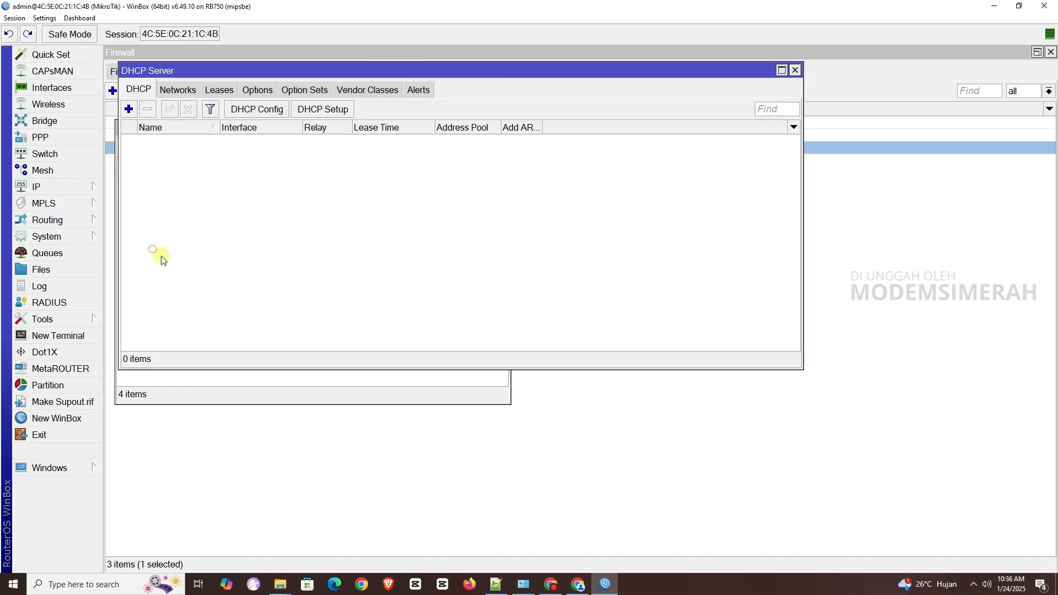
pyautogui.click(326, 109)
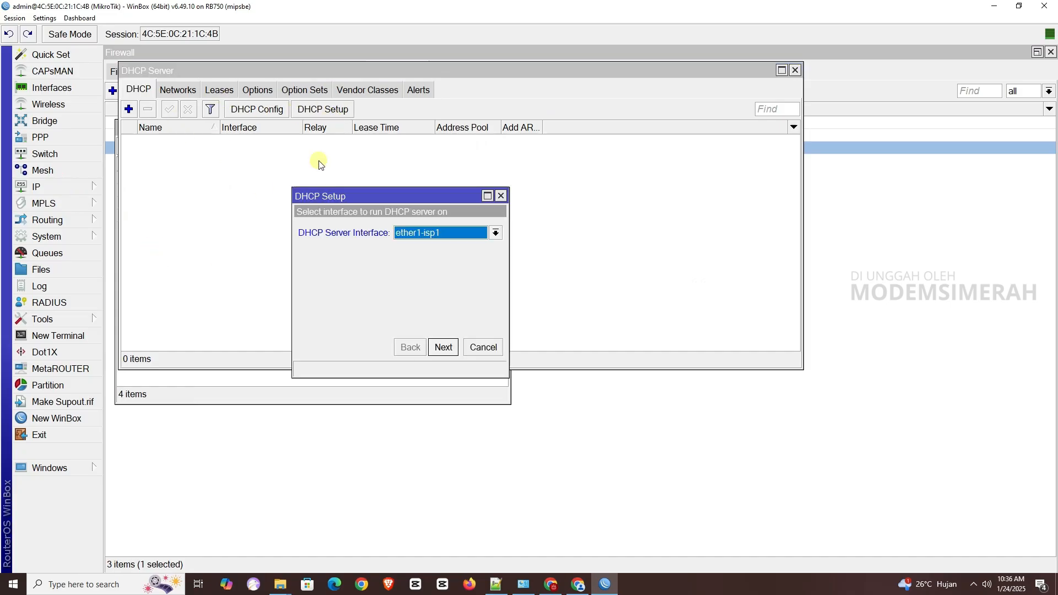
pyautogui.click(406, 232)
pyautogui.click(432, 288)
pyautogui.click(445, 347)
pyautogui.click(450, 348)
pyautogui.click(449, 347)
pyautogui.click(450, 347)
pyautogui.click(450, 347)
pyautogui.click(450, 348)
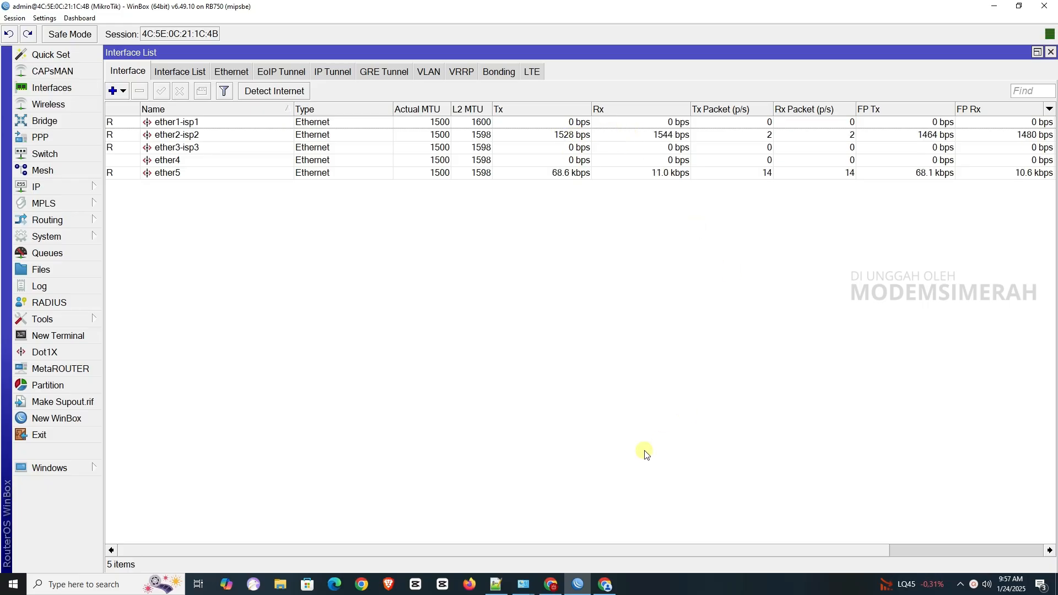
# Switch to the browser, run a new Speedtest, and check download and upload traffic on the three ISP interfaces in WinBox
pyautogui.click(605, 584)
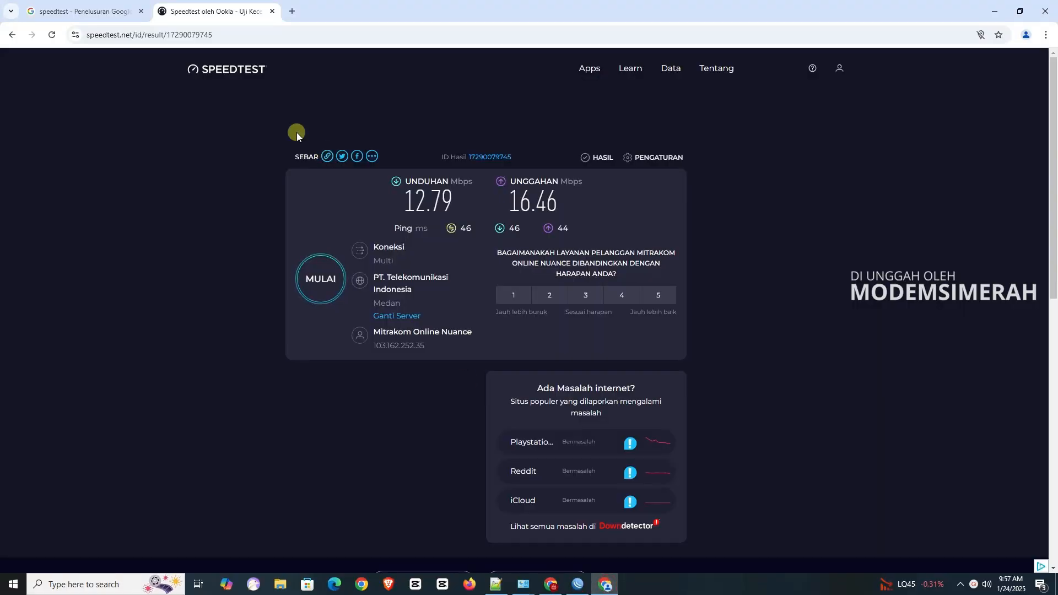
pyautogui.click(227, 69)
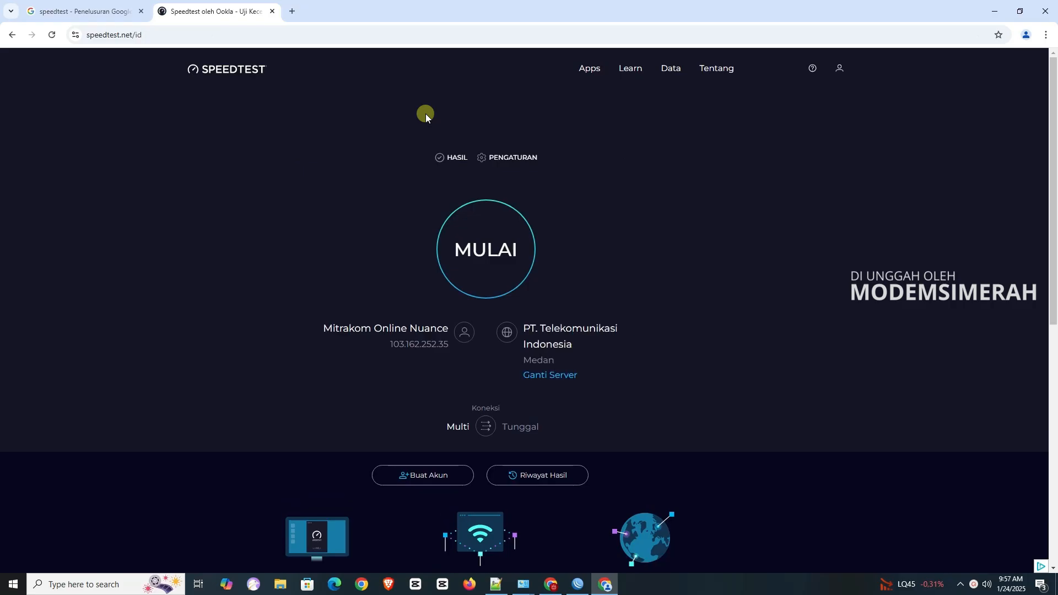
pyautogui.click(486, 251)
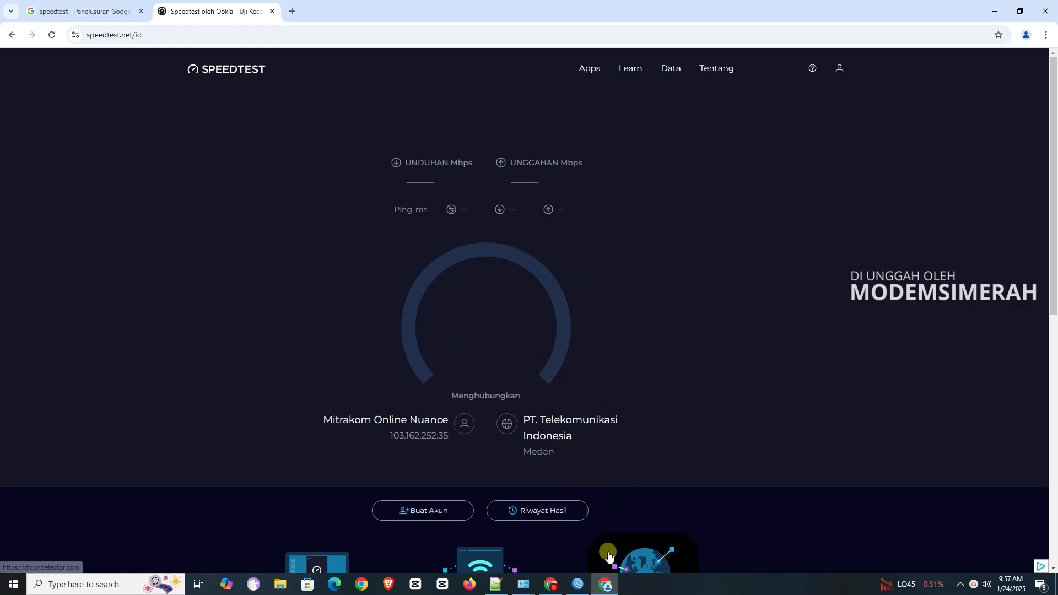
pyautogui.click(578, 591)
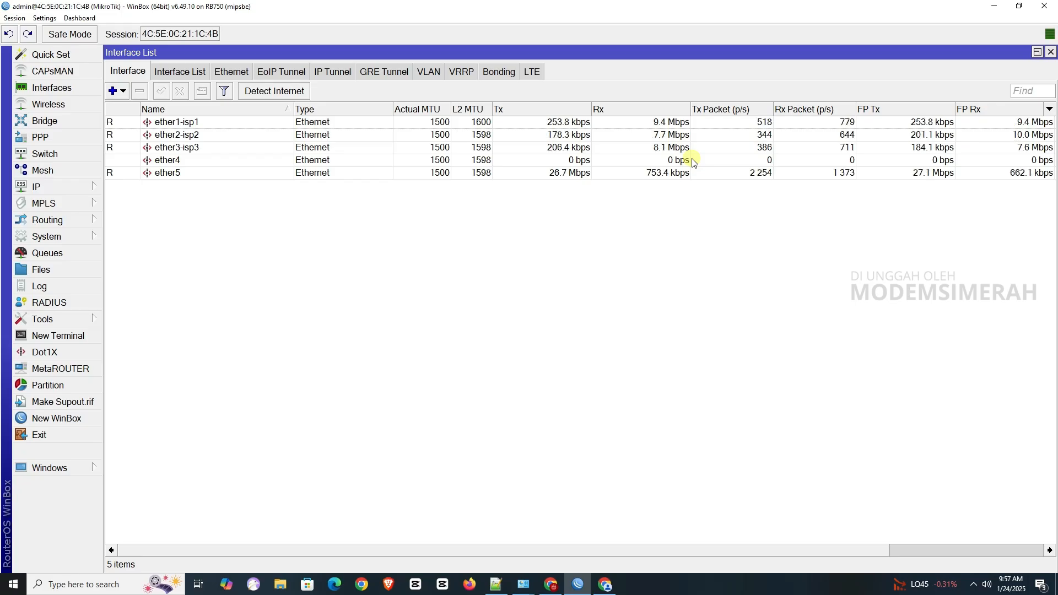
pyautogui.click(607, 585)
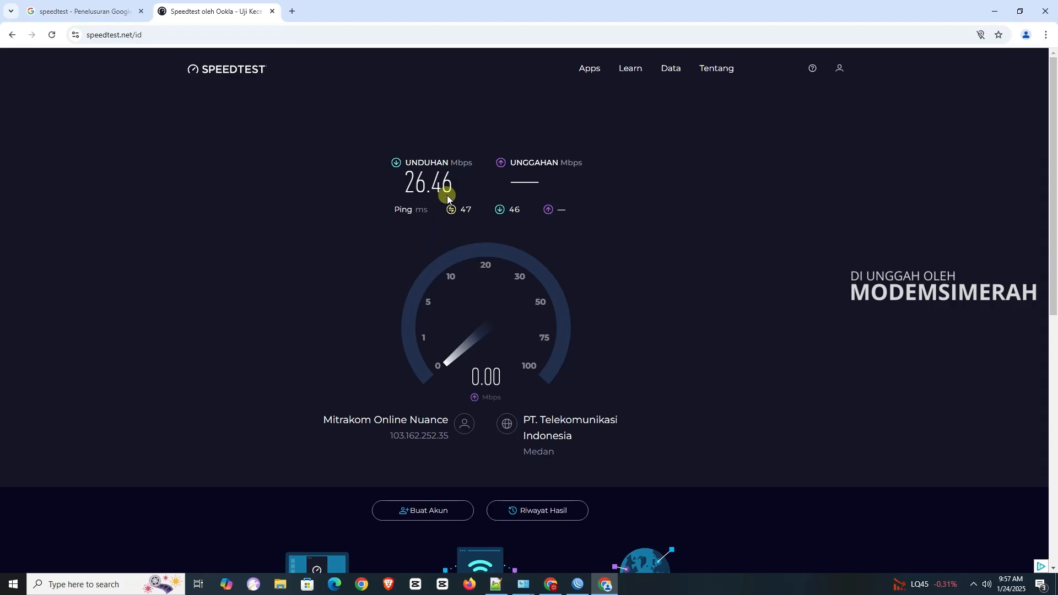
pyautogui.click(578, 585)
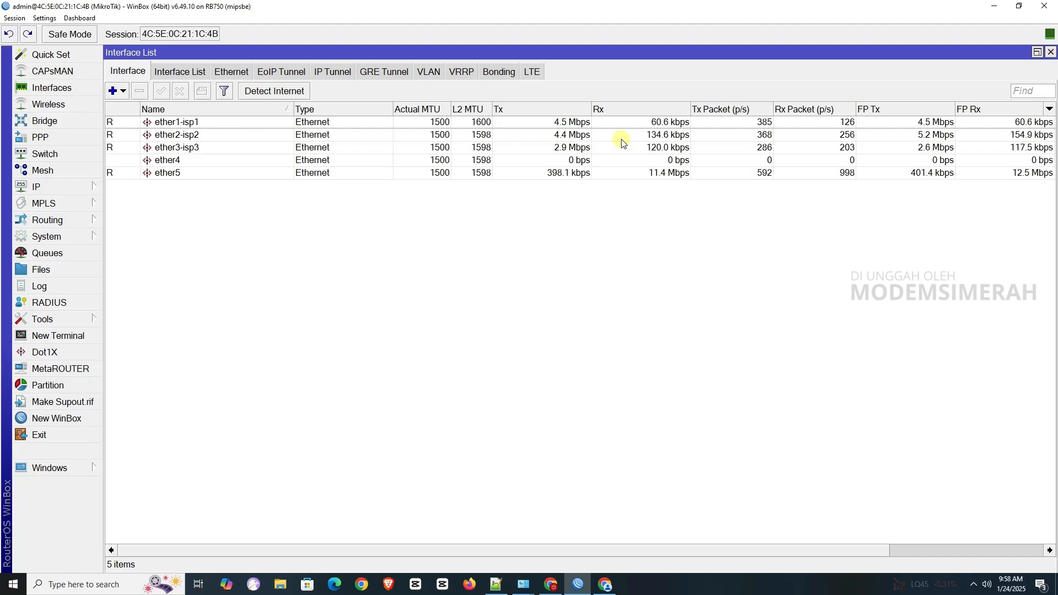
# Display the IP route list, rerun the Speedtest in the browser, and check the failover routes and interface traffic in WinBox
pyautogui.click(65, 187)
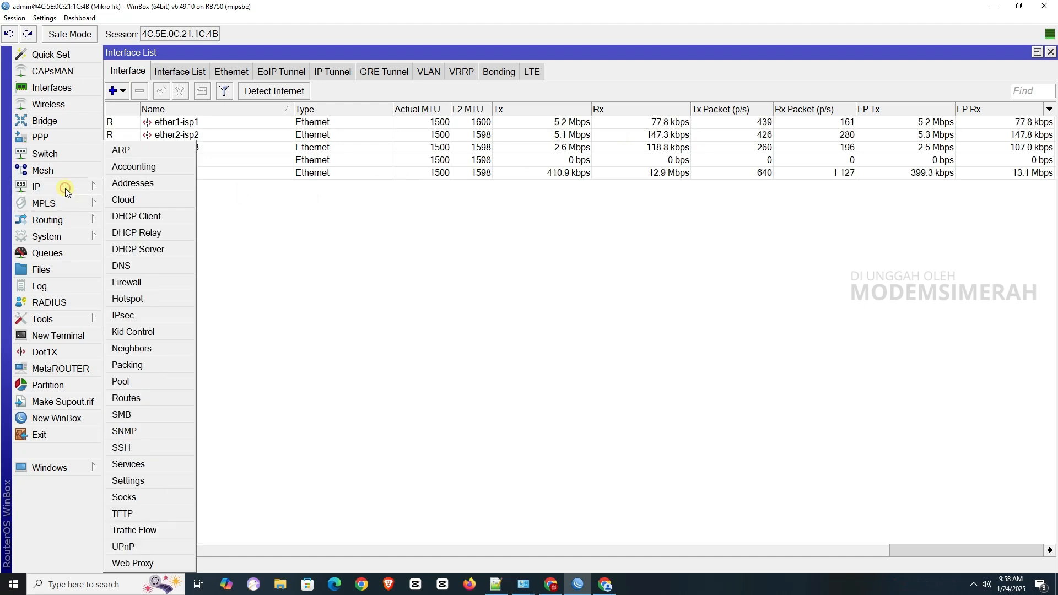
pyautogui.click(128, 398)
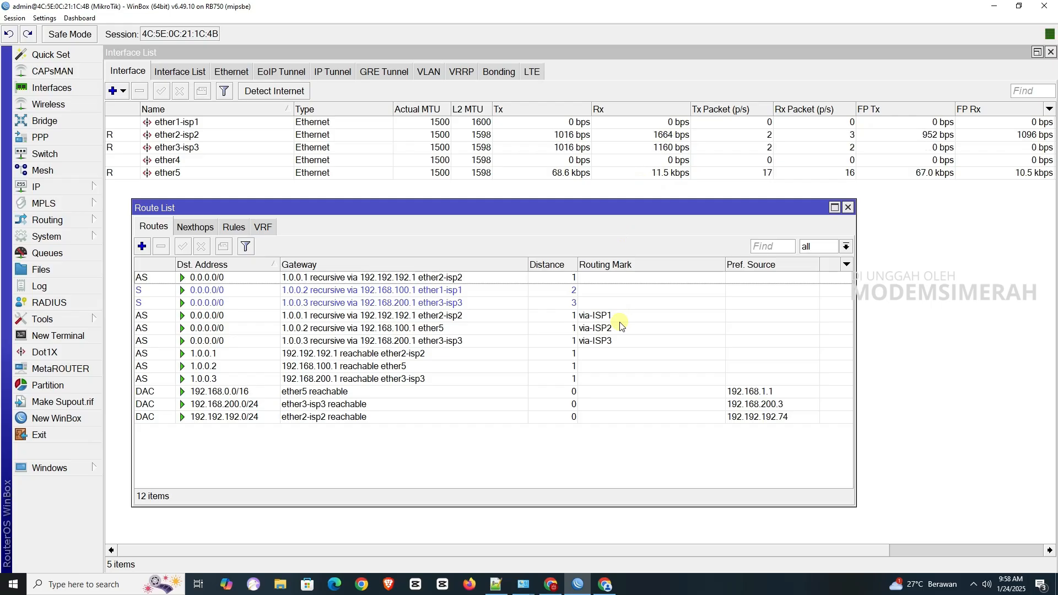
pyautogui.click(606, 588)
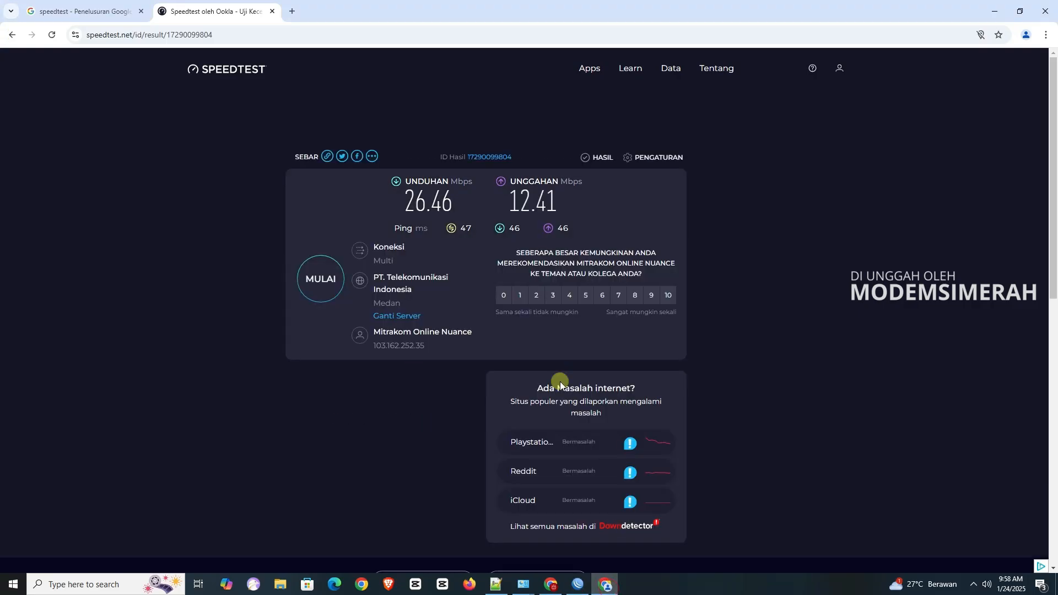
pyautogui.click(319, 273)
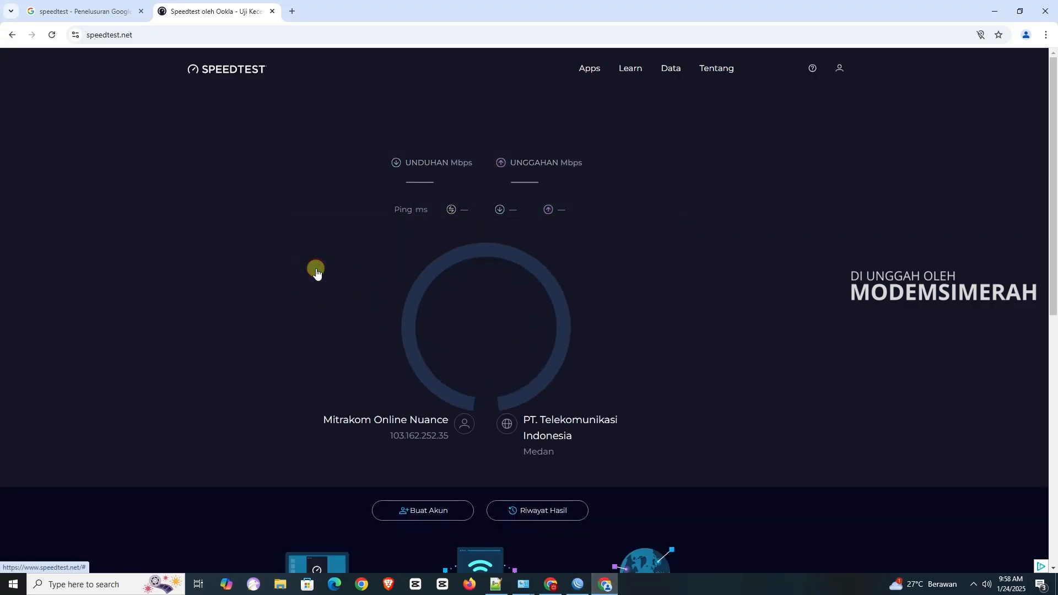
pyautogui.click(577, 586)
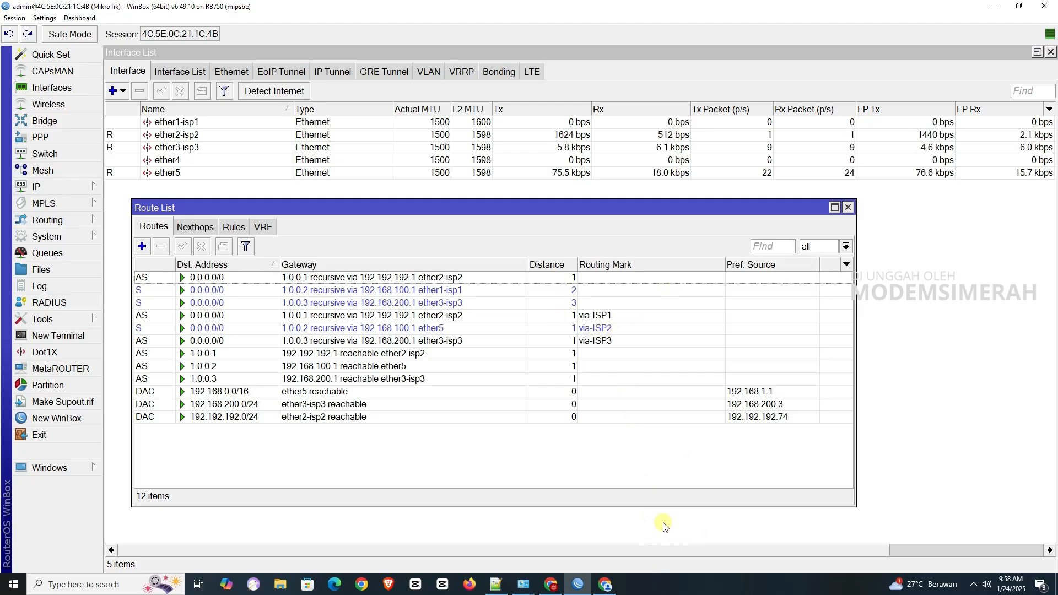
pyautogui.click(605, 585)
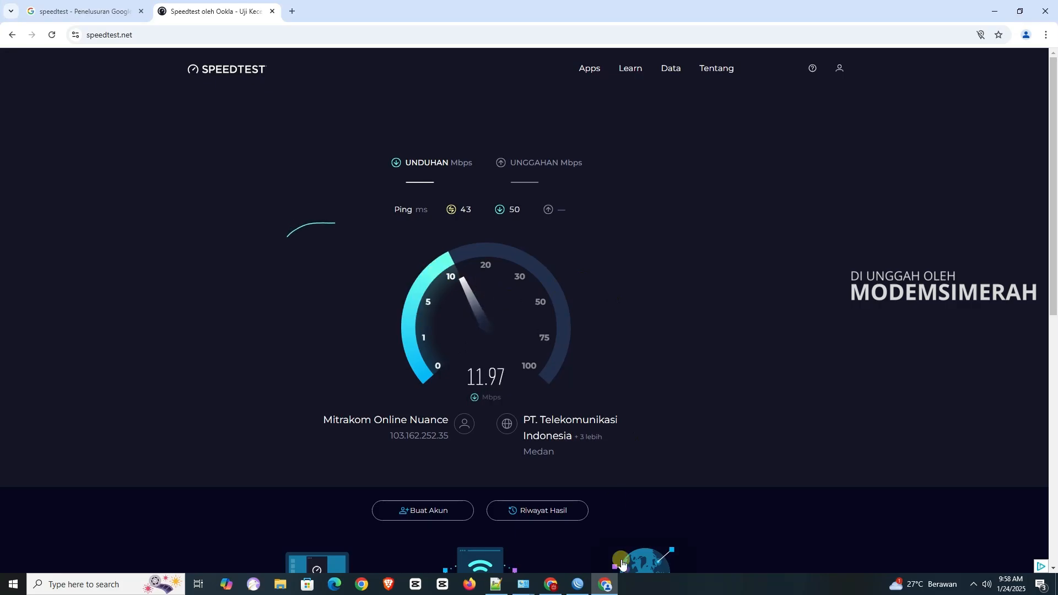
pyautogui.click(578, 584)
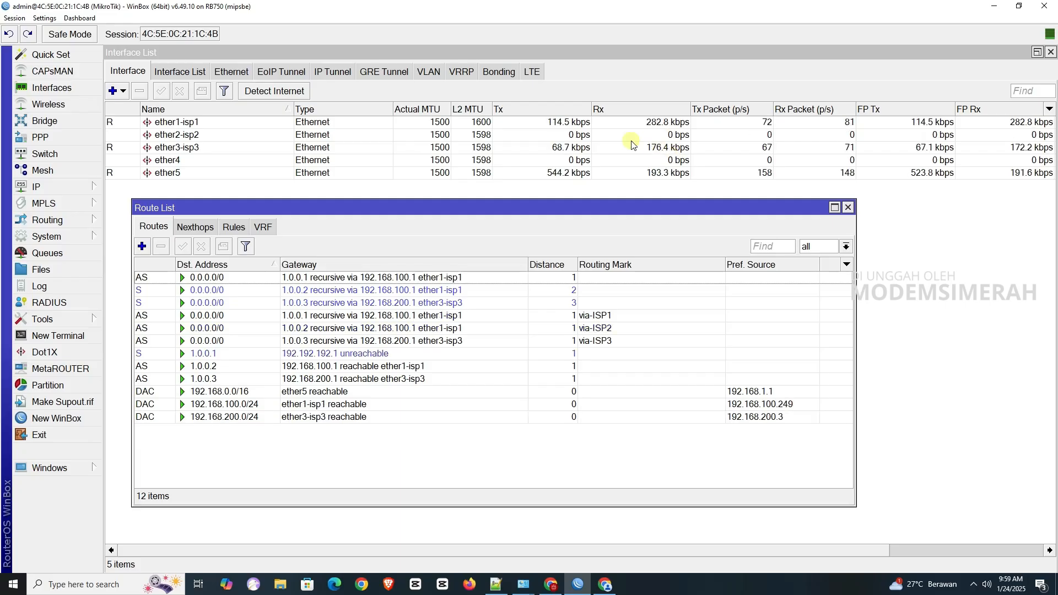
# Run another Speedtest in the browser and examine the traffic on ether1-isp1 and ether3-isp3 in WinBox with ether2-isp2 down
pyautogui.click(605, 584)
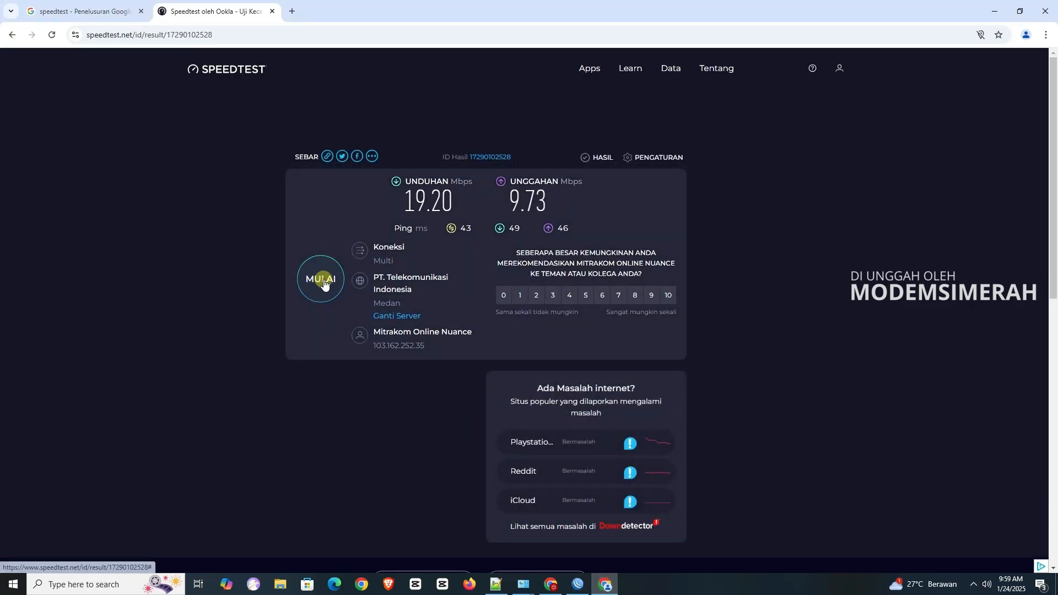
pyautogui.click(319, 278)
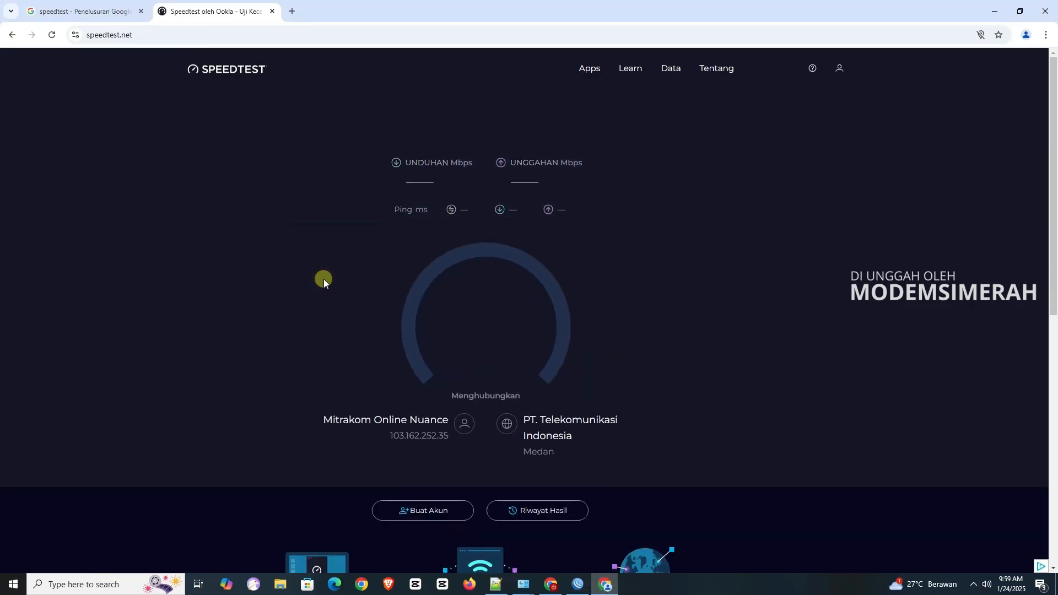
pyautogui.click(605, 584)
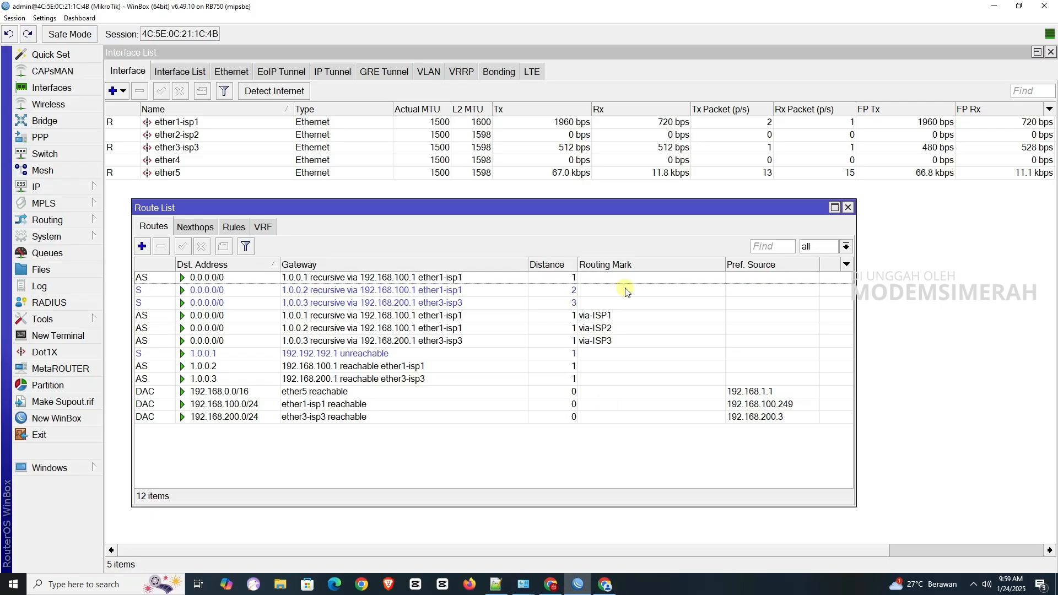
pyautogui.click(606, 585)
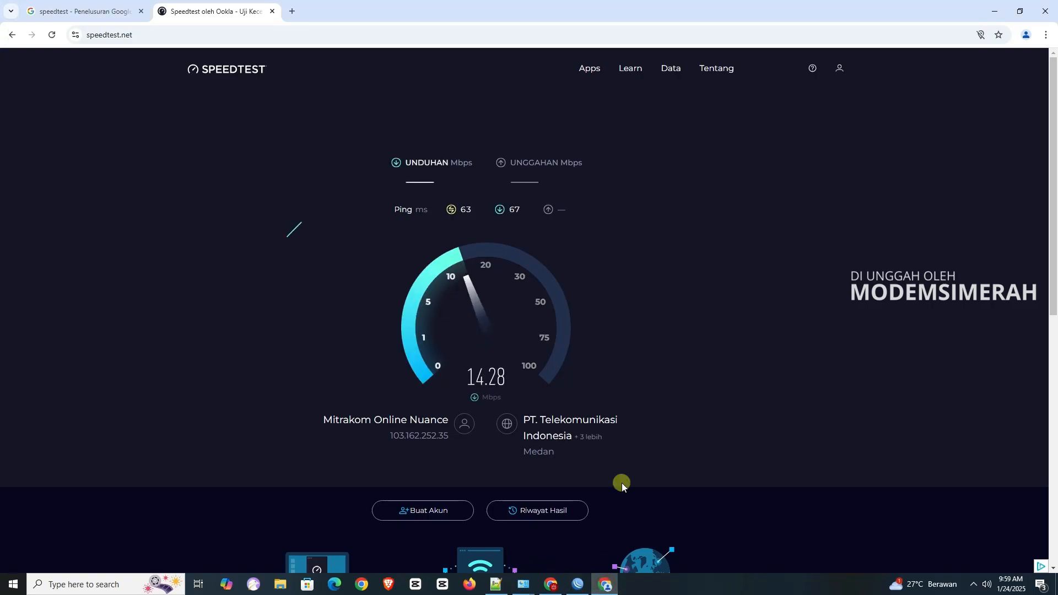
pyautogui.click(578, 584)
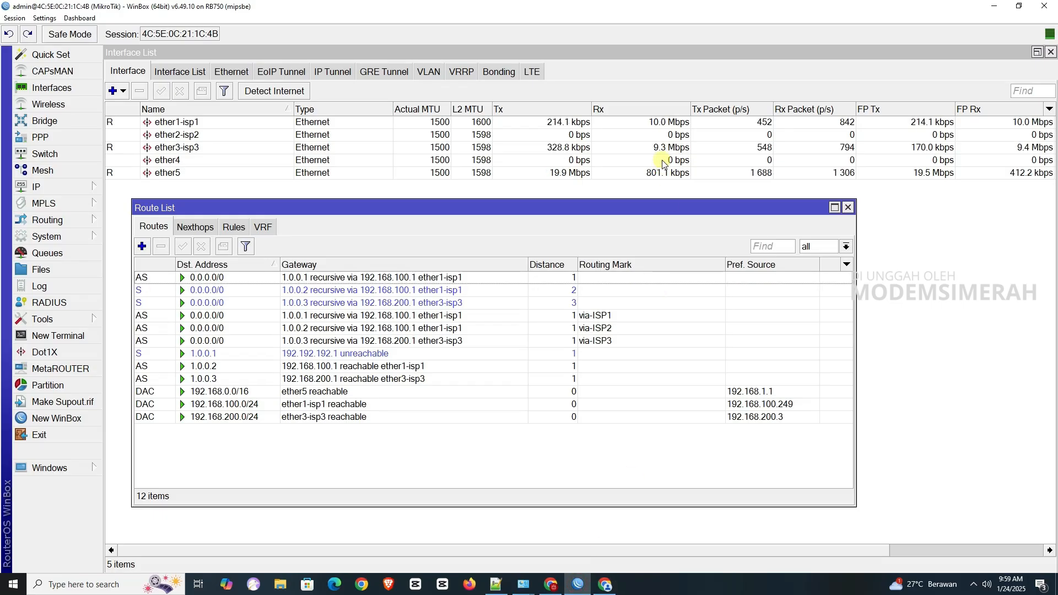